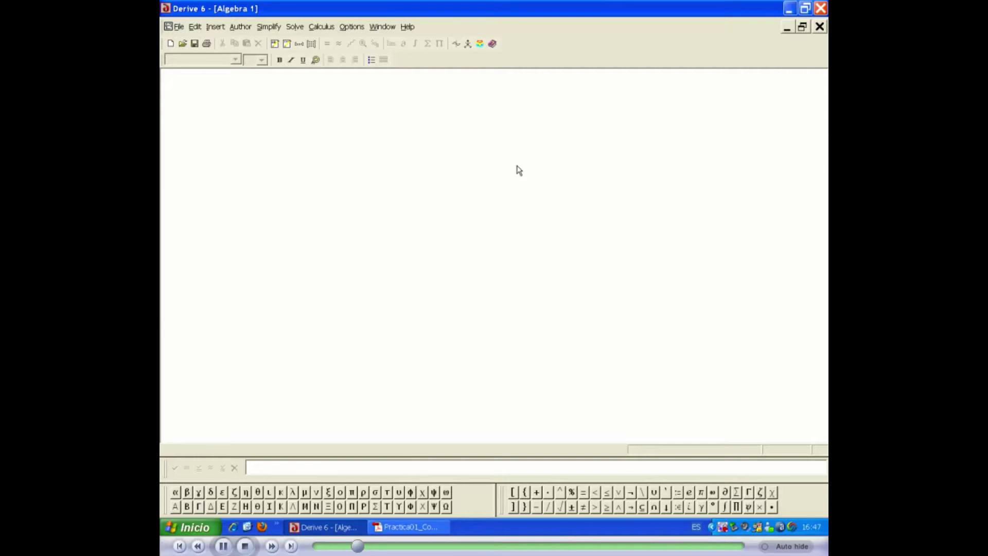
Load the utility file Complejos.mth from the Derive folder on the local C: drive.
left_click(178, 26)
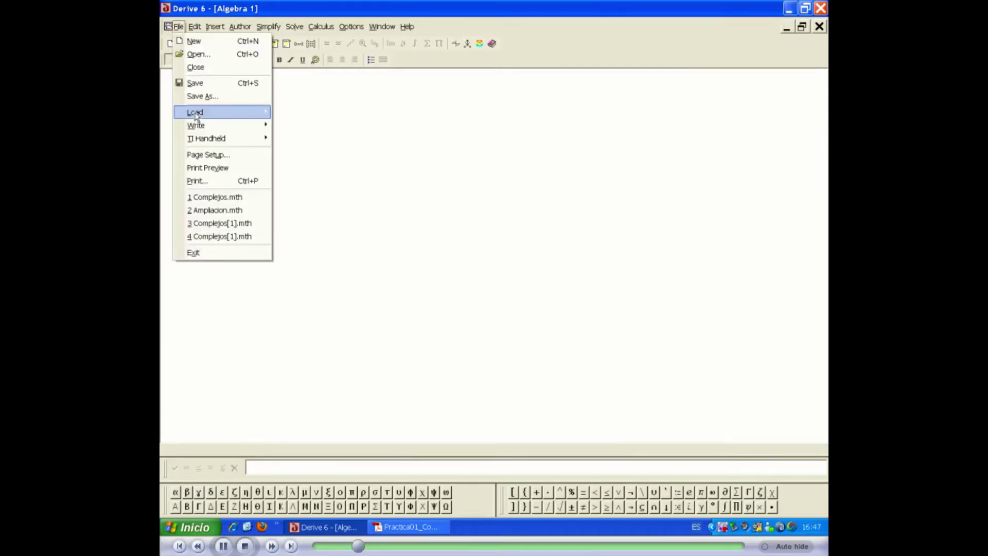
mouse_move(195, 112)
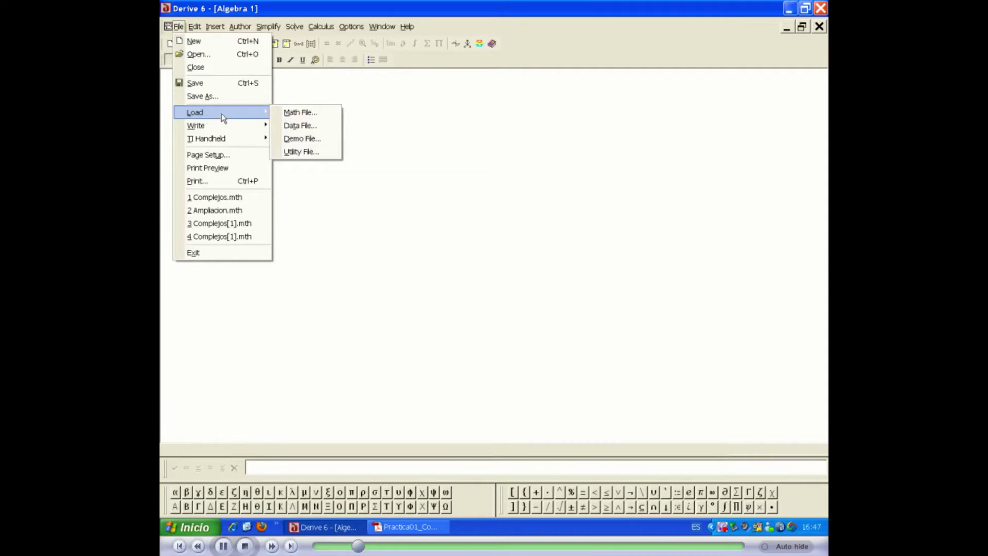
left_click(294, 152)
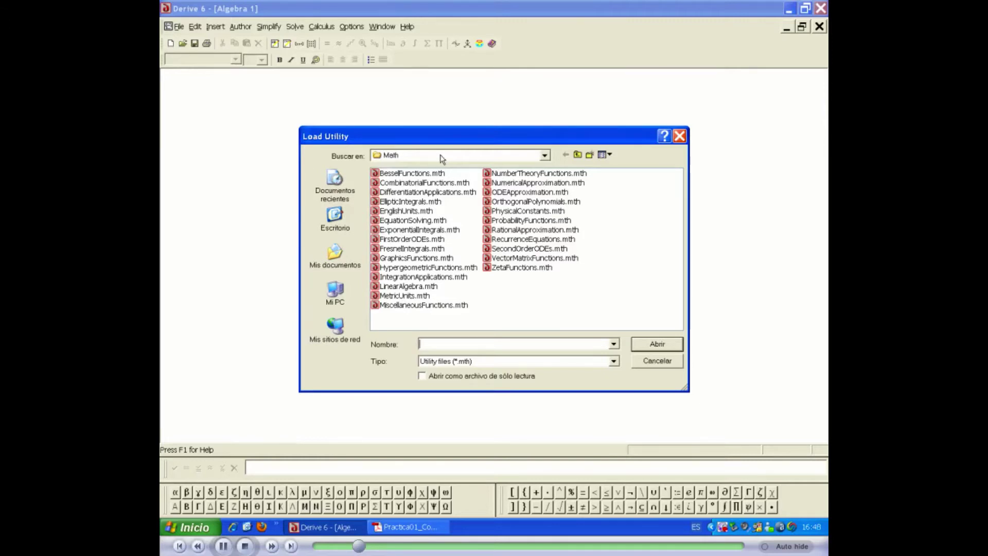
left_click(440, 156)
scroll(432, 186, "up", 2)
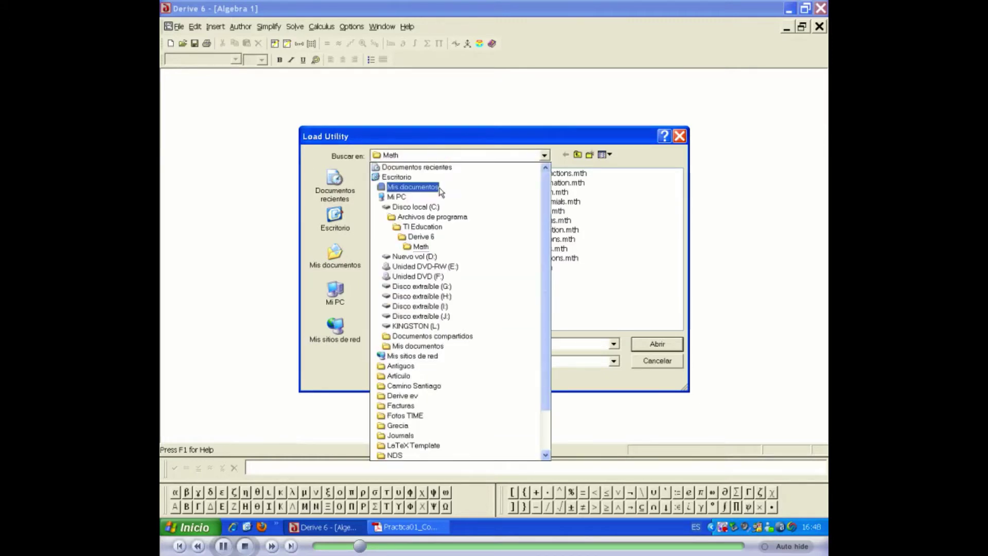
left_click(414, 208)
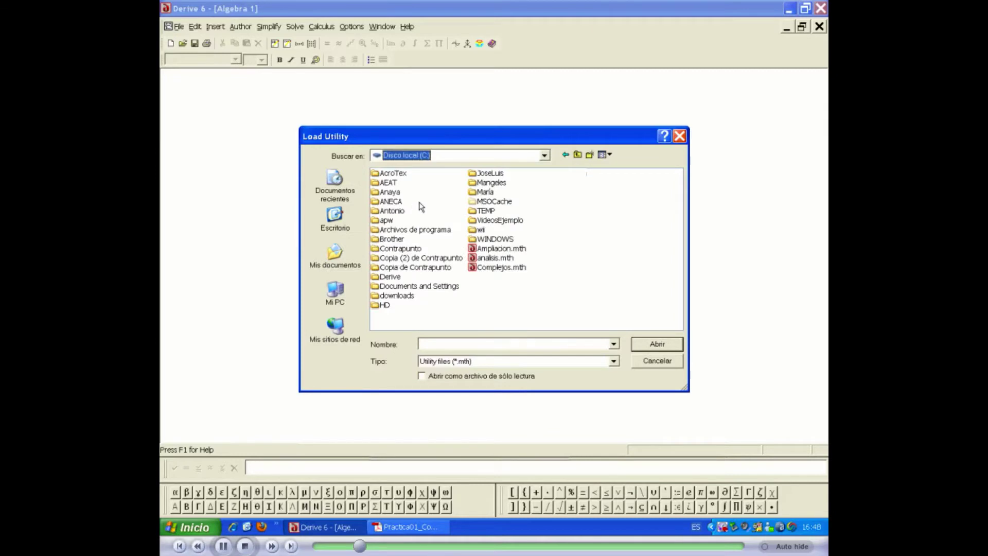
double_click(376, 278)
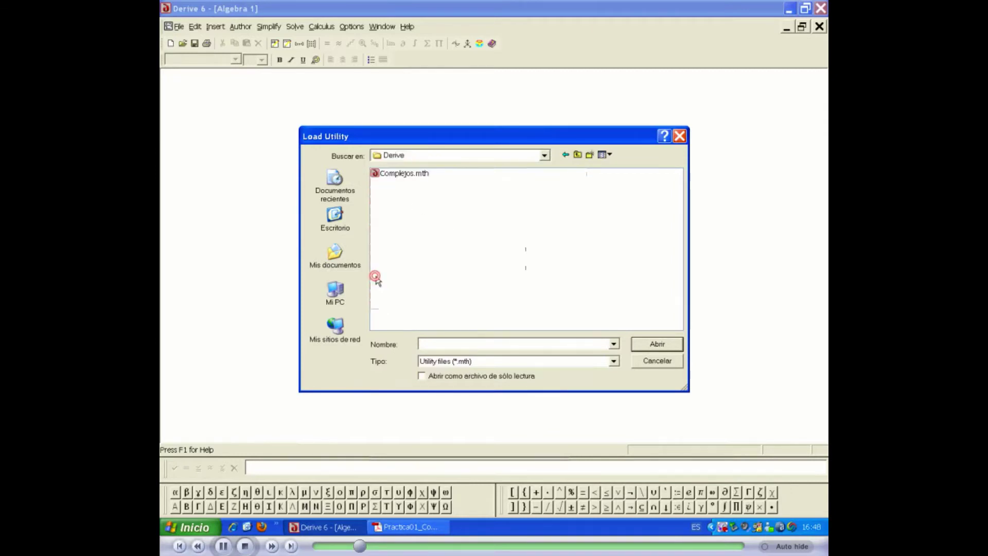
double_click(401, 174)
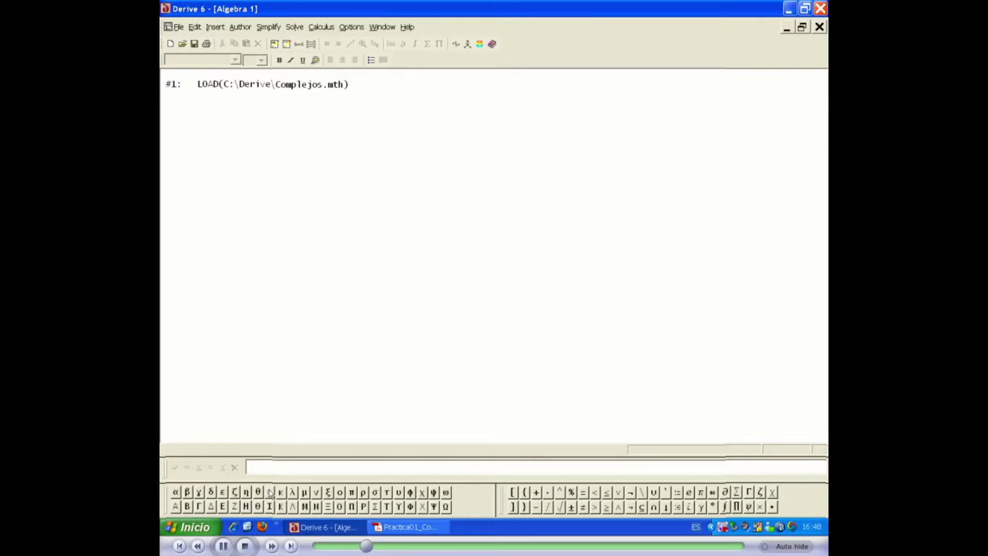
Define the complex number p as 2-3î, consulting exercise 1 in the Practica01_Complejos_I PDF for its value.
left_click(248, 465)
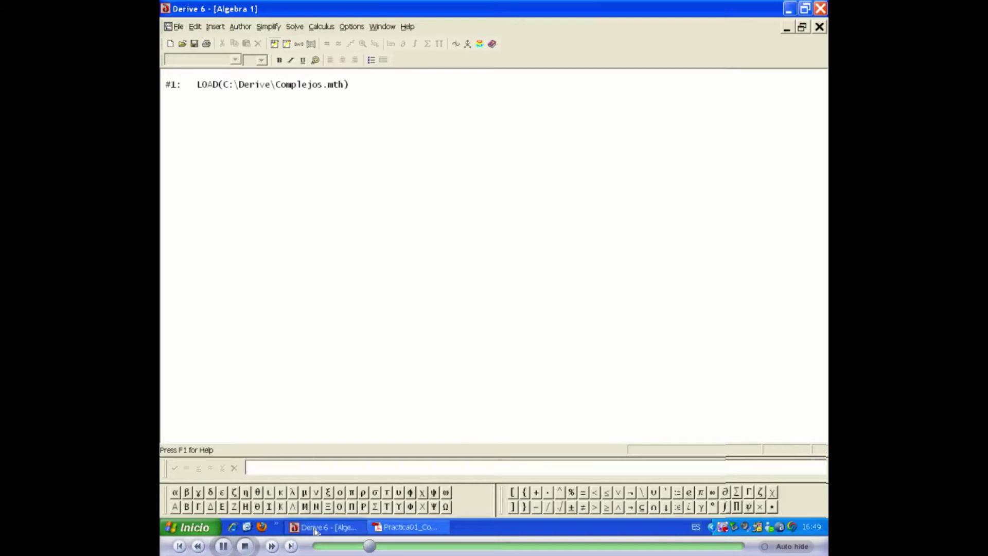
left_click(396, 527)
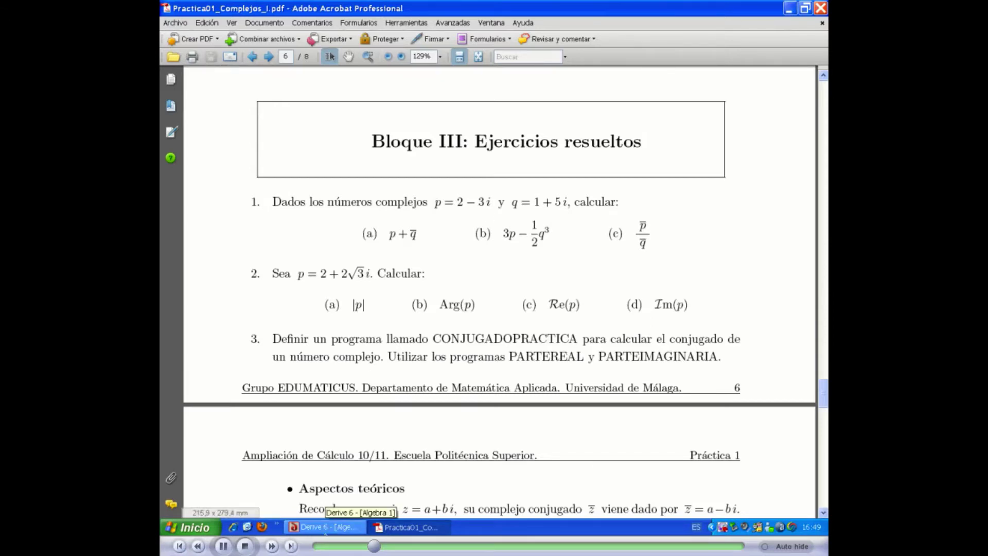
left_click(323, 527)
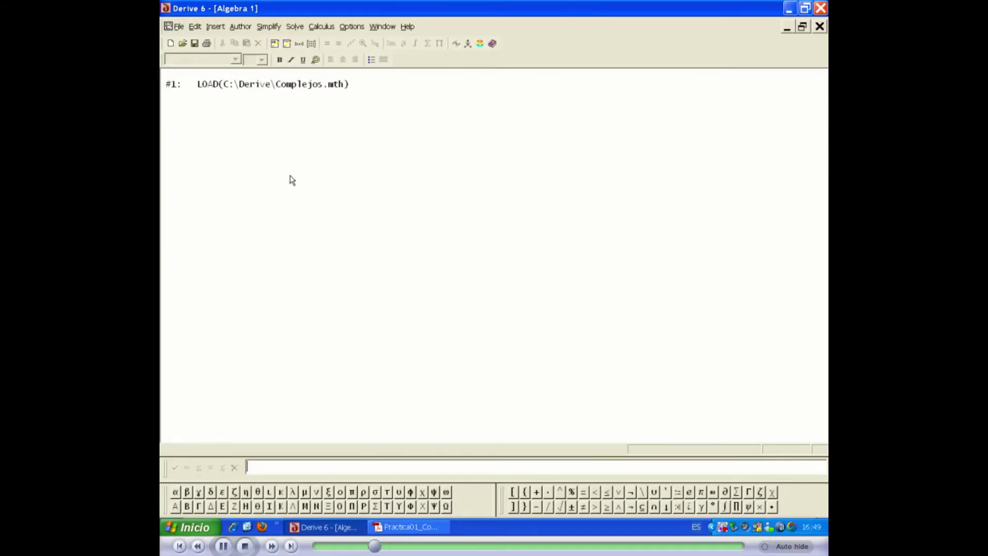
type("p:=")
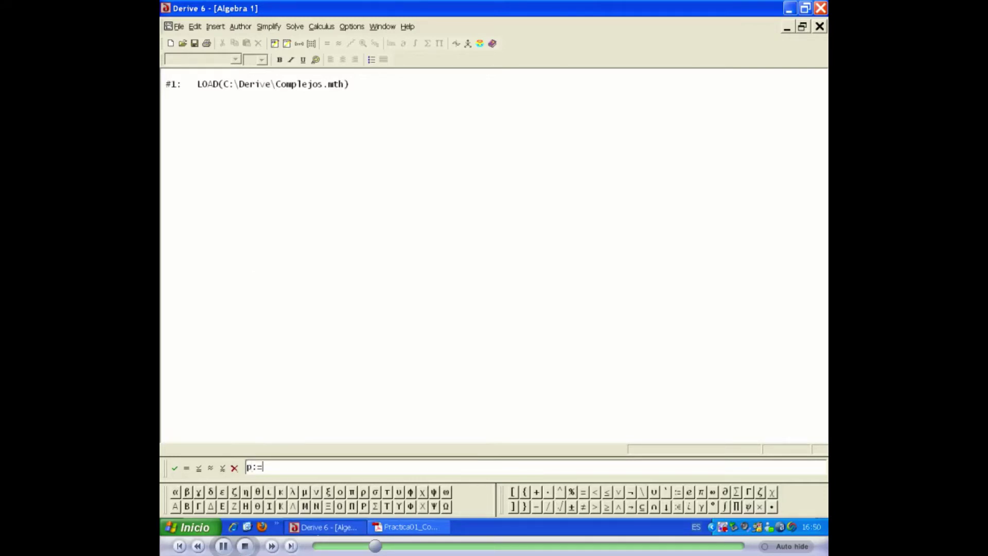
left_click(328, 530)
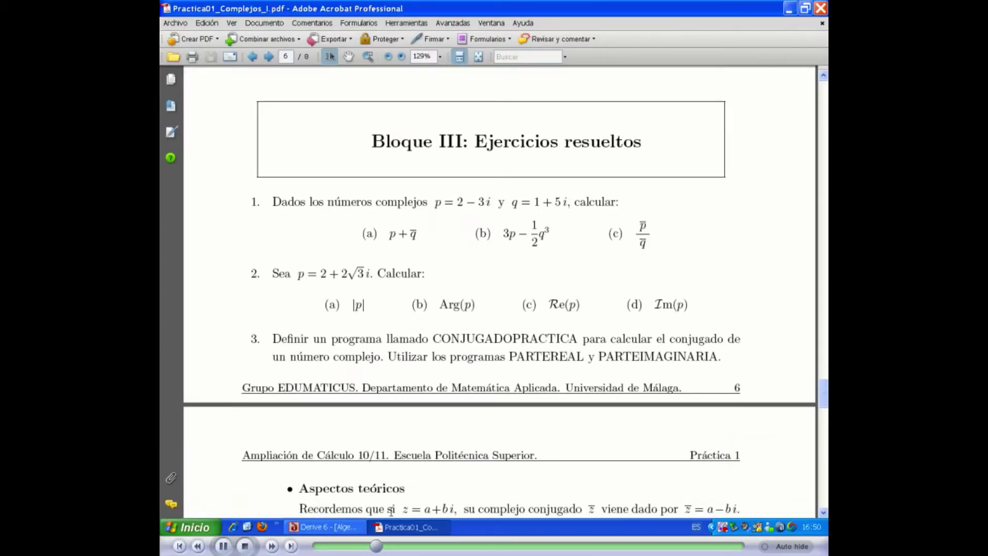
left_click(388, 530)
left_click(350, 526)
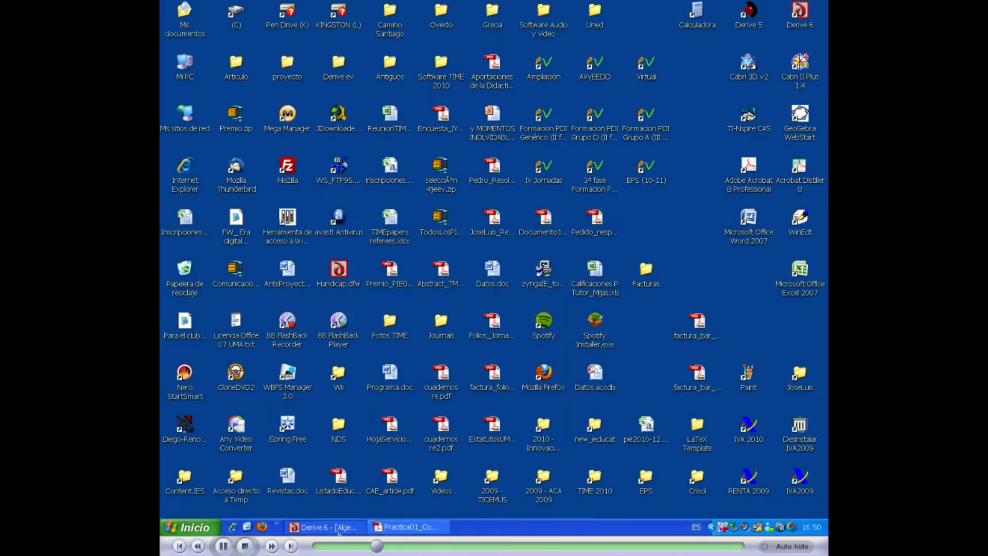
type("2")
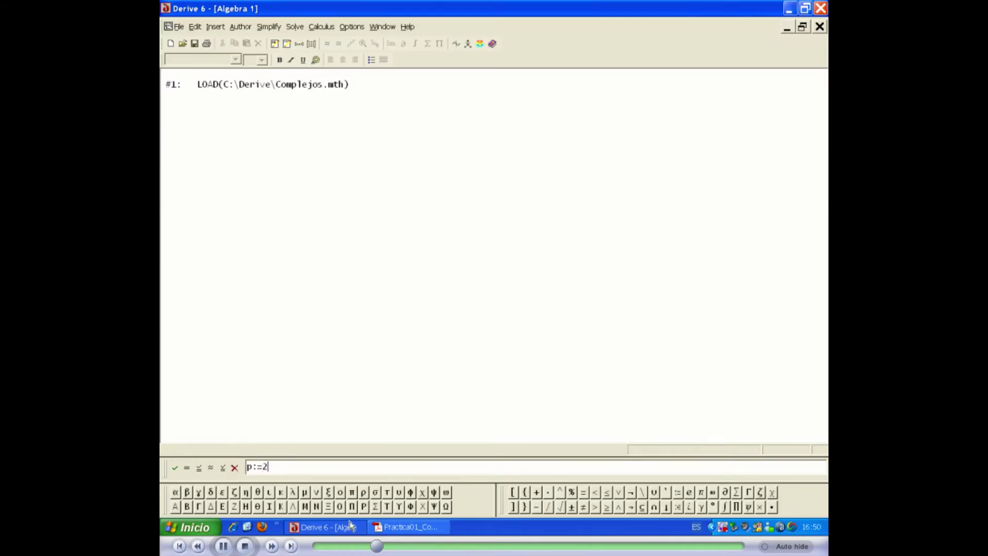
type("-3")
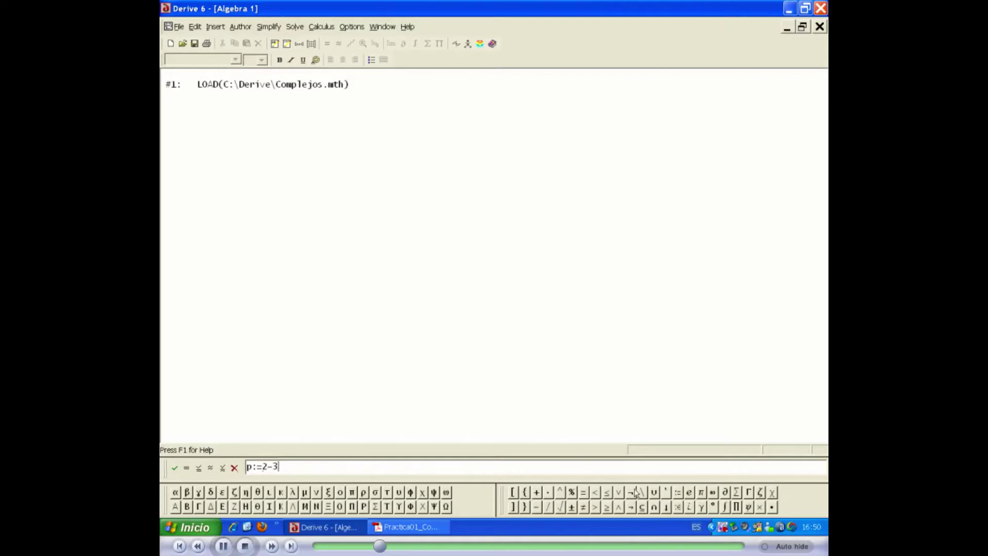
left_click(690, 507)
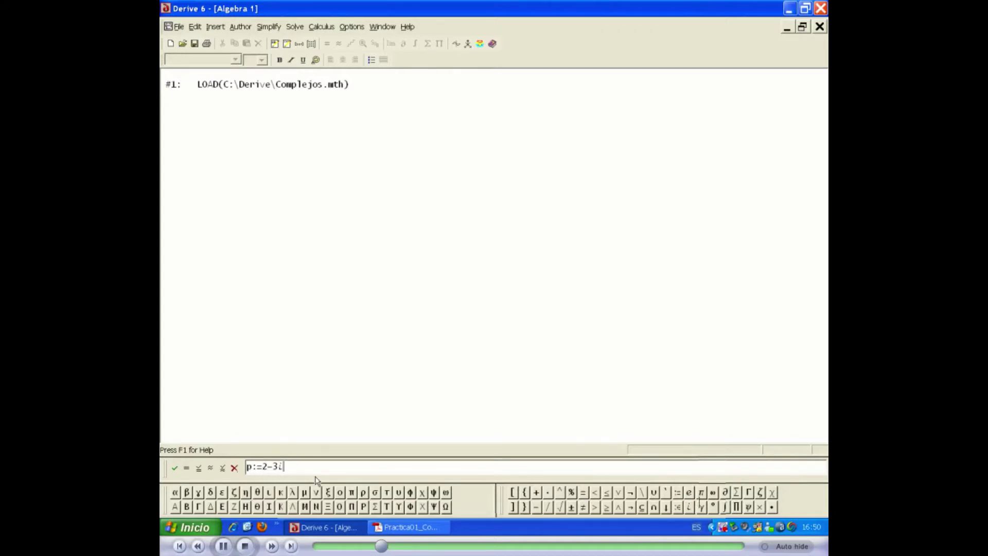
key("Return")
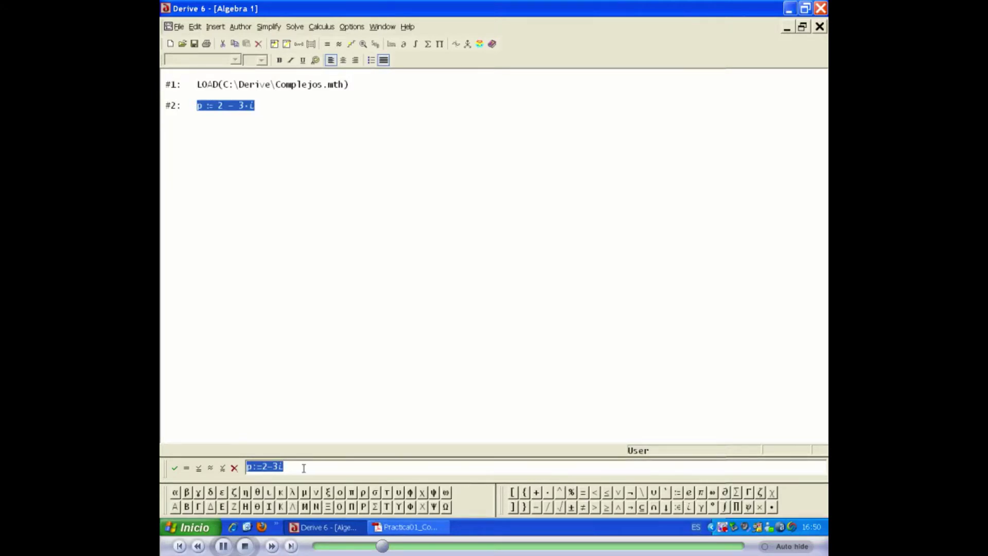
Define the complex number q as 1+5î, taking its value from exercise 1 in the PDF.
type("q:=")
key("BackSpace")
type("=")
left_click(416, 528)
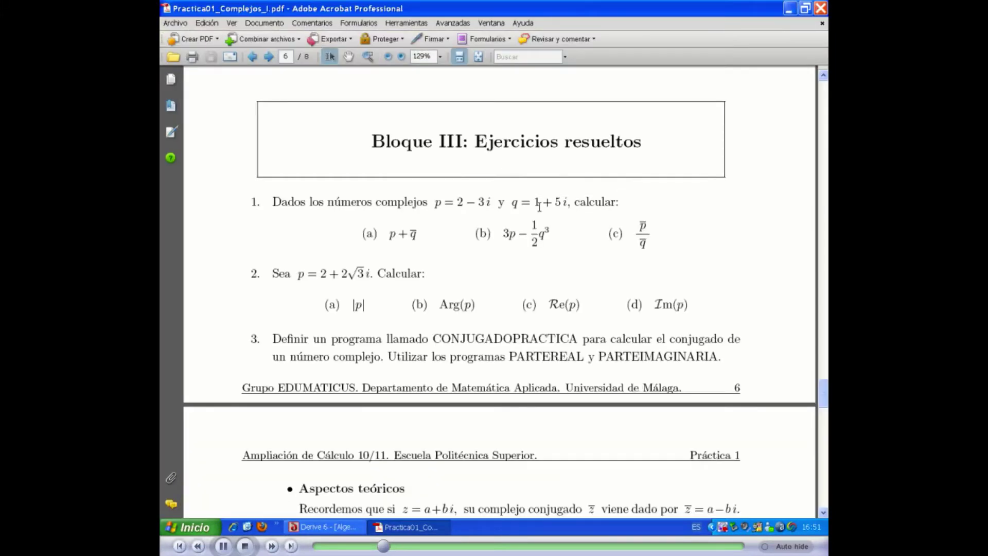
left_click(388, 528)
type("1")
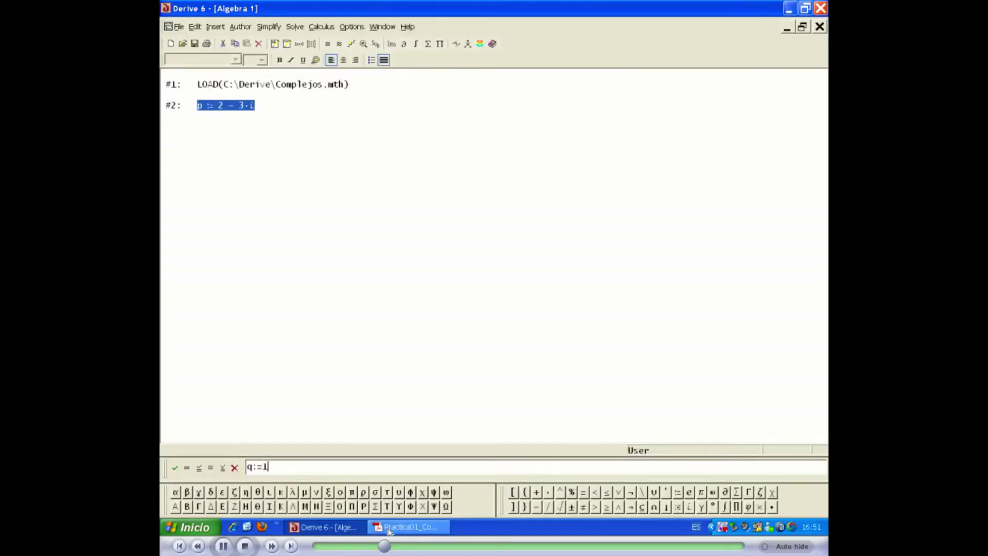
type("+5")
left_click(692, 507)
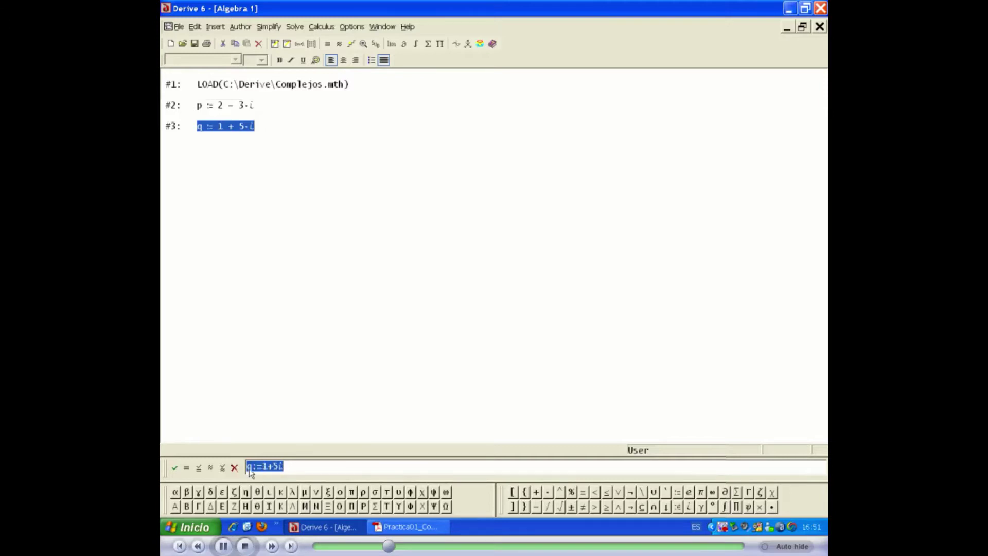
left_click(219, 108)
left_click(220, 126)
left_click(222, 110)
left_click(221, 127)
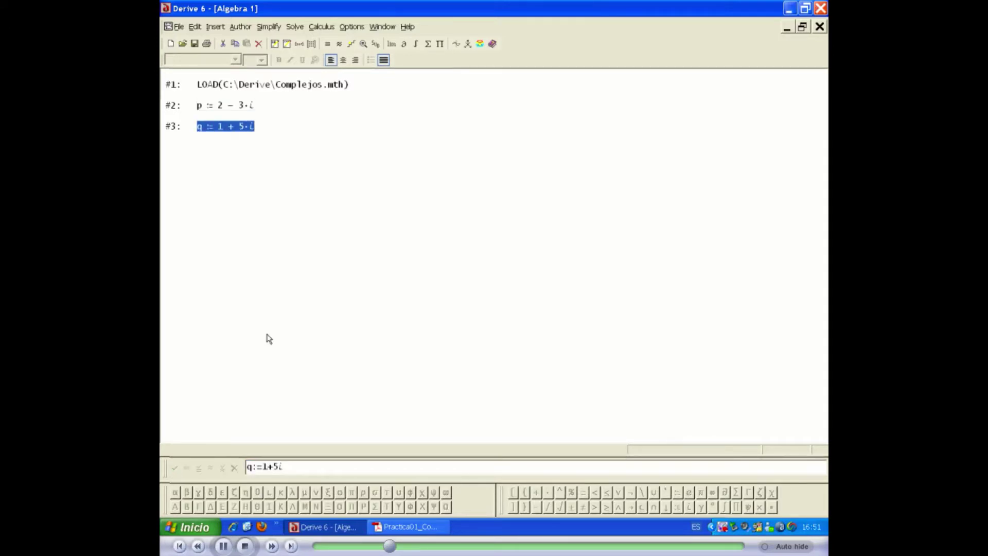
Check part (a) of exercise 1 in the PDF, then enter the expression p+conjugado(q) and simplify it.
left_click(407, 526)
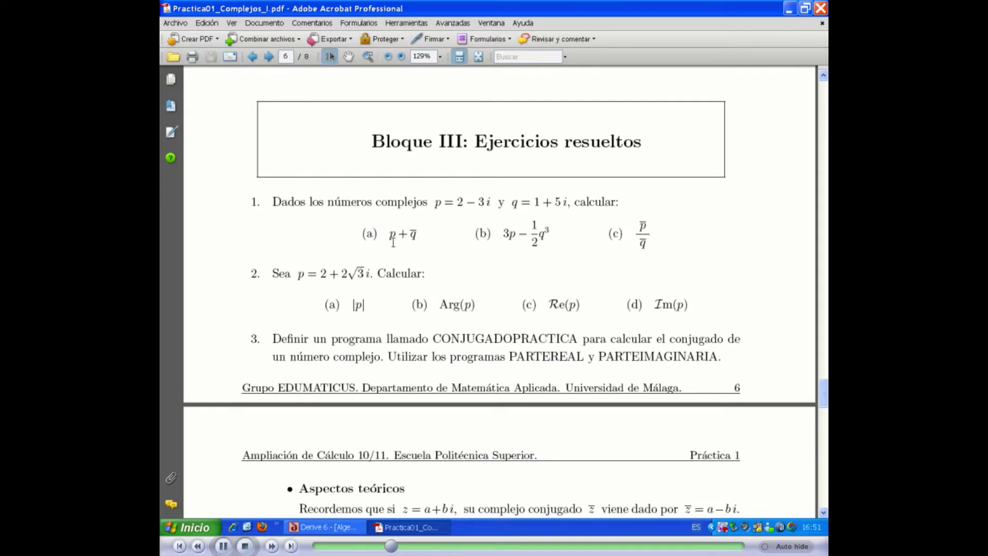
left_click(402, 528)
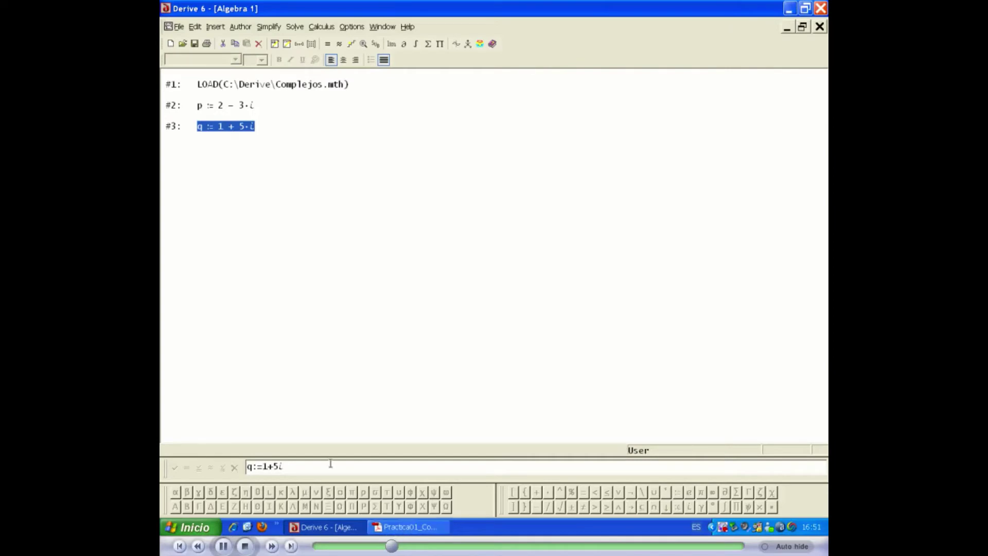
left_click_drag(302, 466, 229, 466)
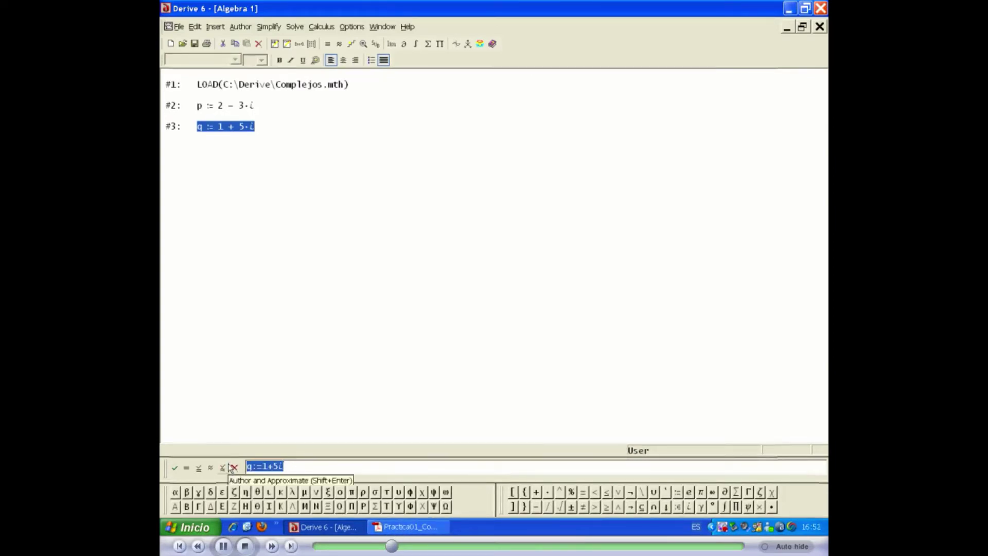
type("p")
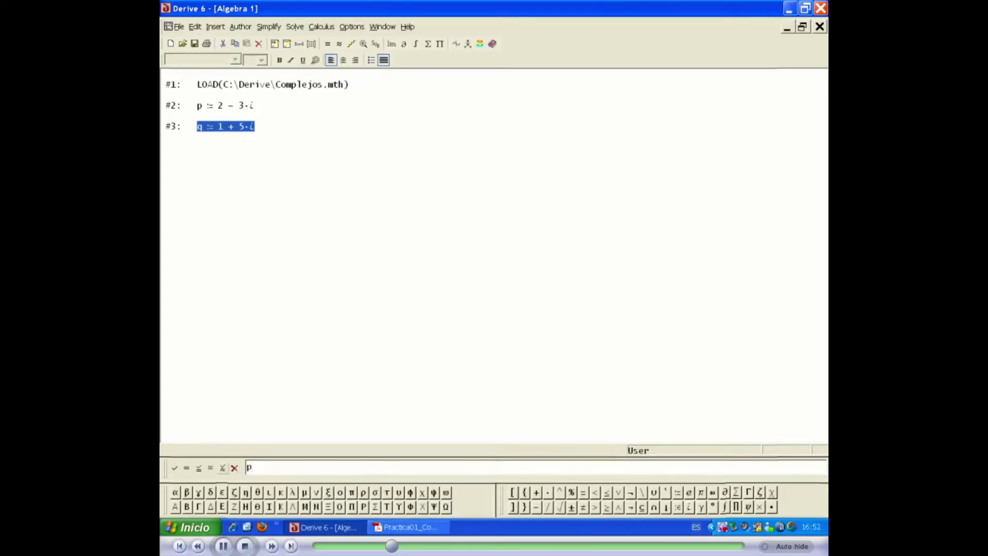
type("+")
type("conjugado")
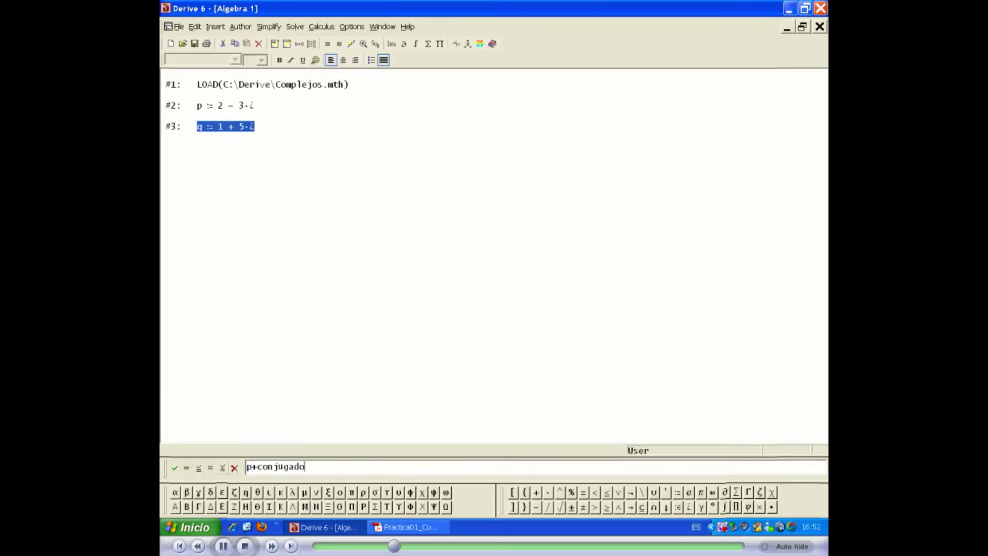
type("(q)")
key("Return")
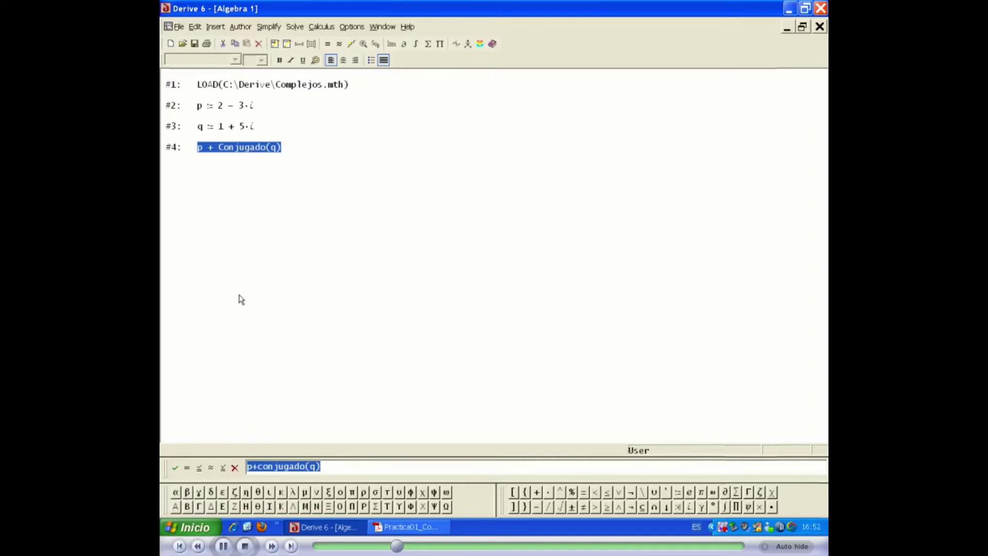
left_click(206, 160)
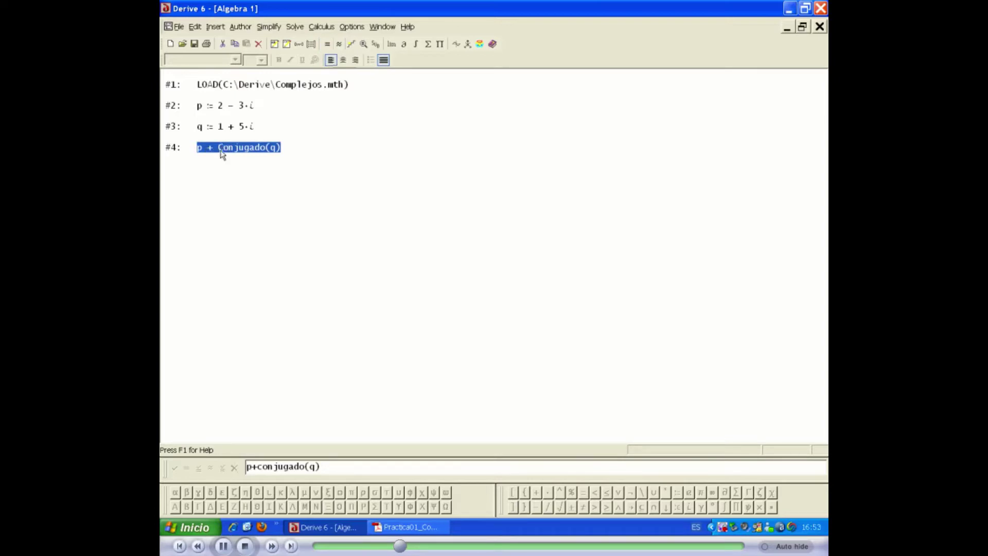
left_click(327, 43)
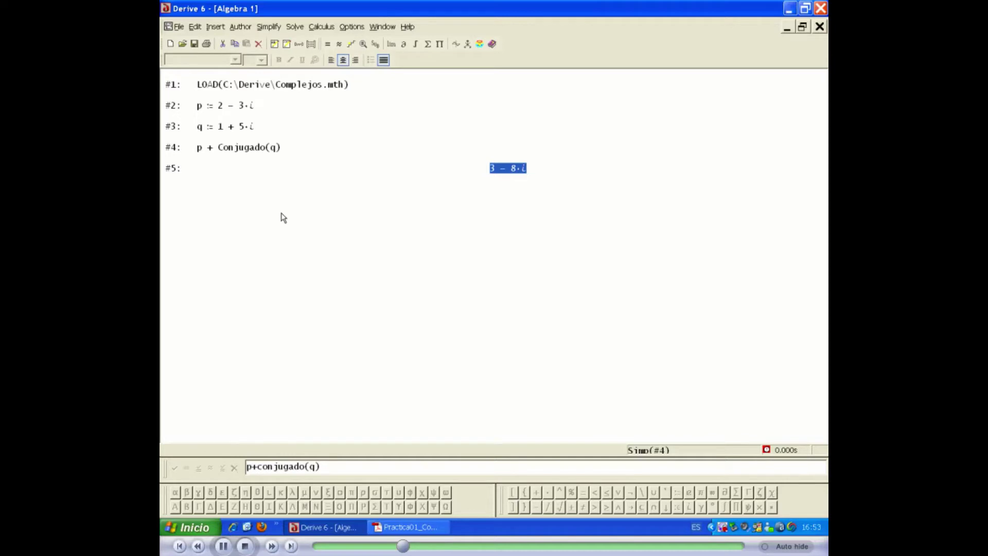
Insert an empty text object below the definition of p and another below the LOAD line.
left_click(274, 45)
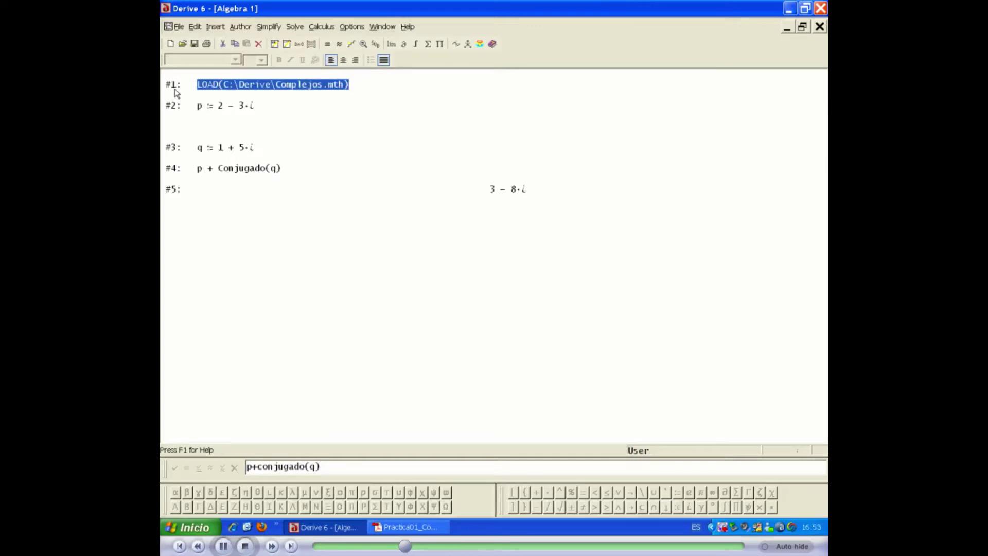
left_click(273, 44)
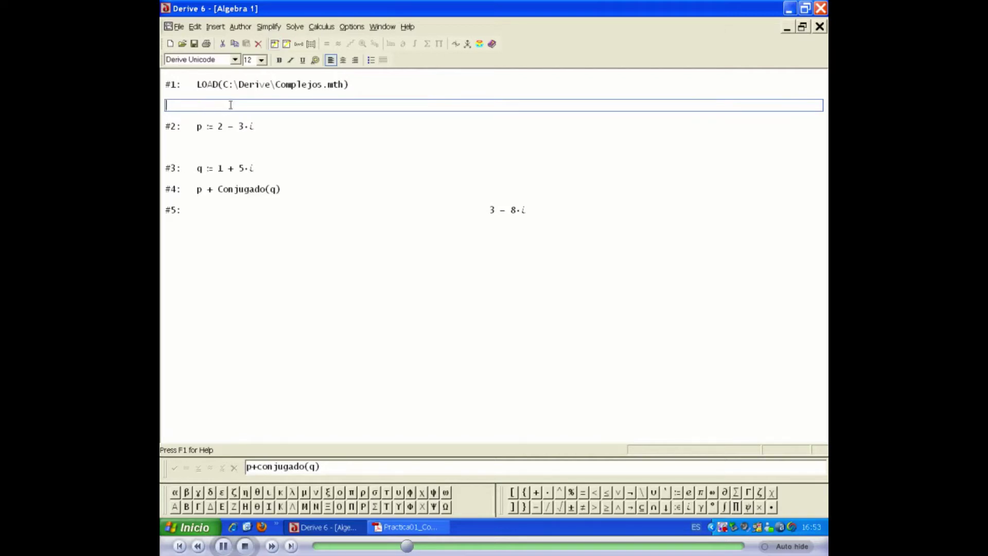
left_click(237, 60)
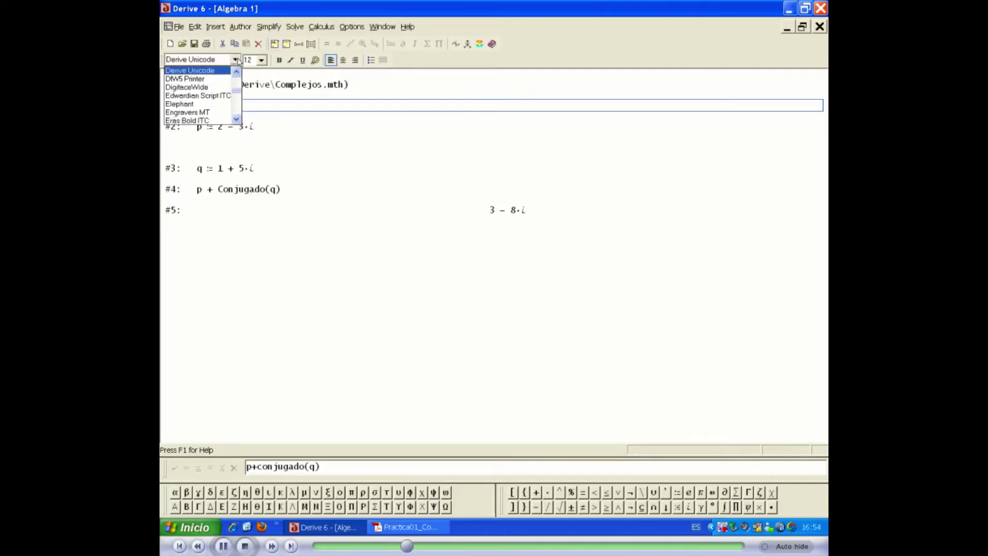
left_click(237, 60)
left_click(261, 60)
left_click(262, 60)
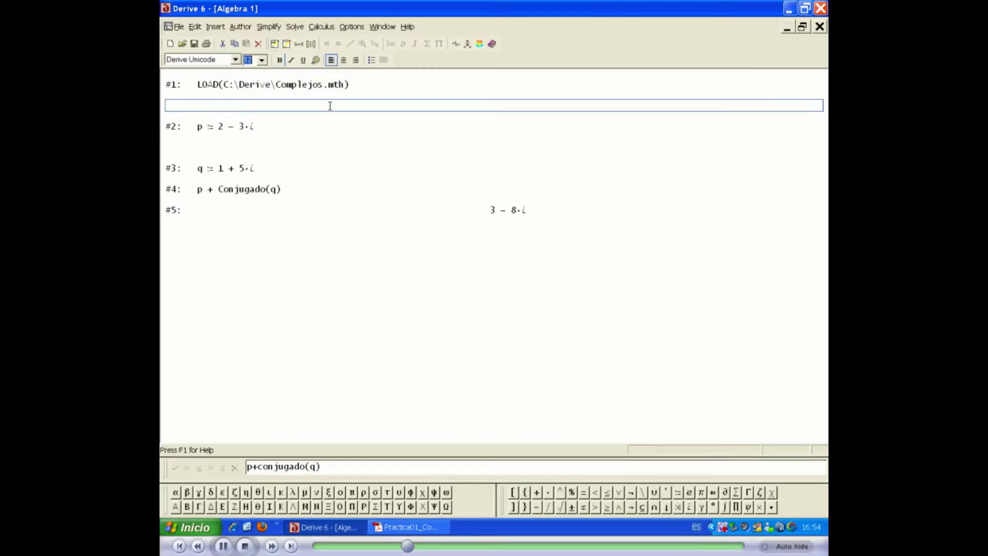
left_click(315, 61)
left_click(561, 162)
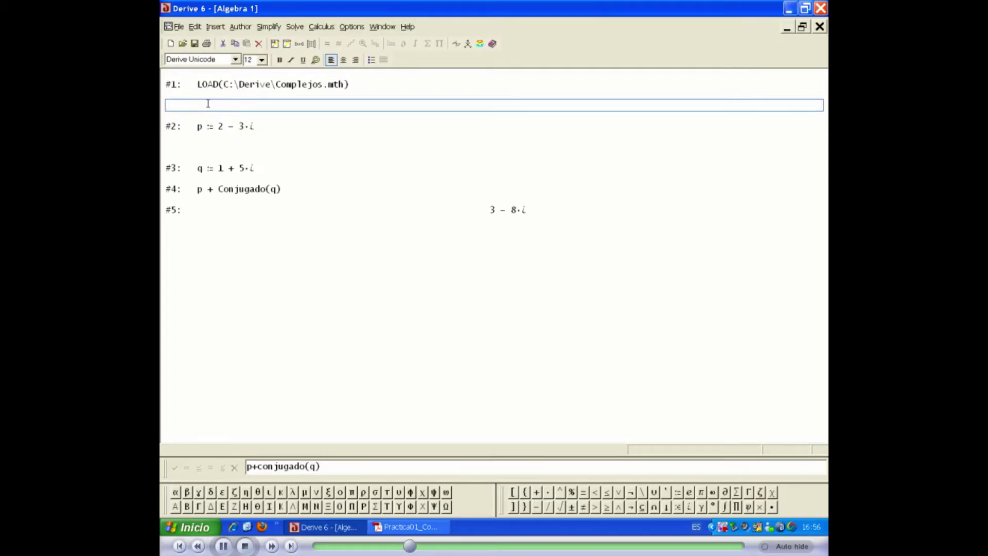
Write the heading "PRACTICA 1" in the text object below the LOAD line and select the whole heading.
type("PRACTICA 1")
key("shift+Left")
key("shift+Left")
key("shift+Left")
key("shift+Left")
key("shift+Left")
key("shift+Left")
key("shift+Left")
key("shift+Left")
key("shift+Left")
key("shift+Left")
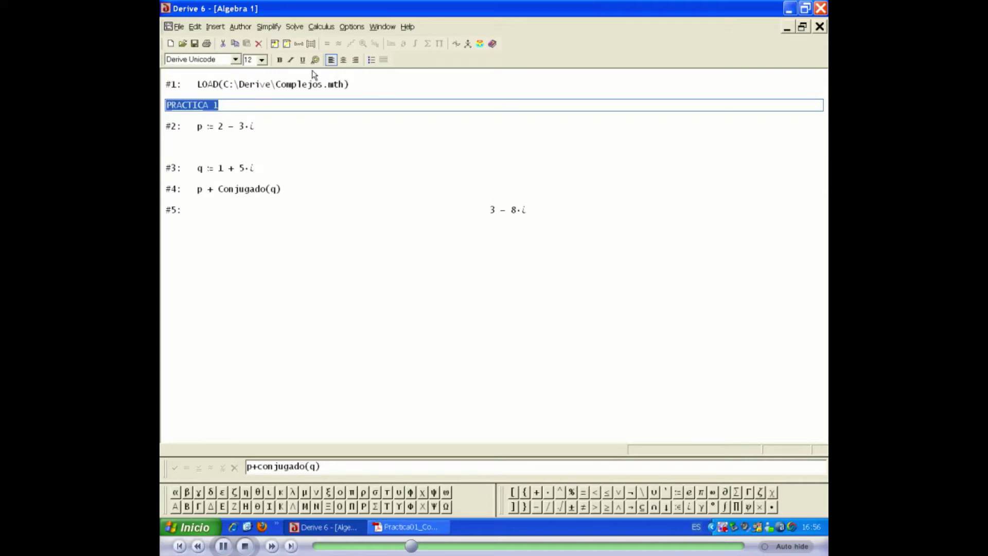
Format the selected "PRACTICA 1" heading with font size 20, orange colour and centred alignment.
left_click(262, 60)
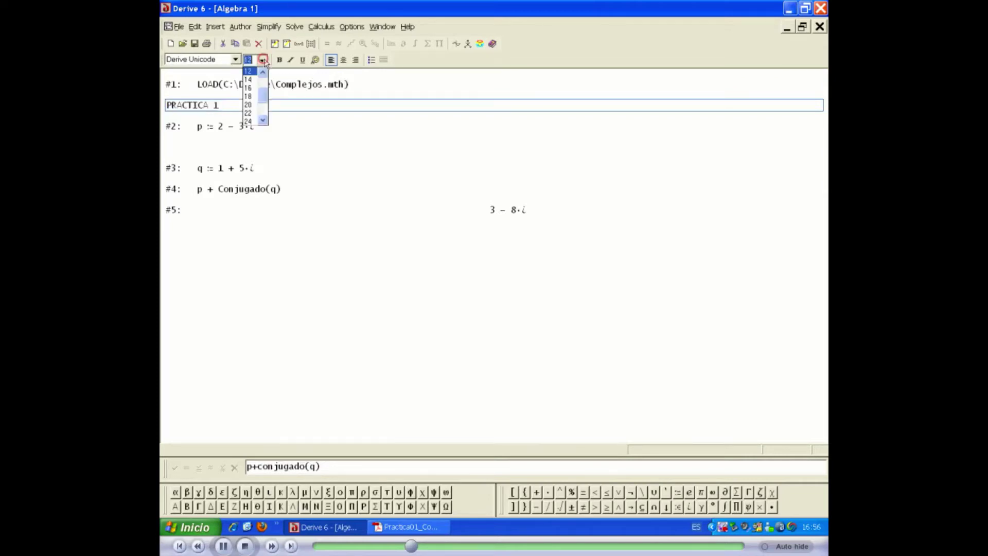
left_click(249, 105)
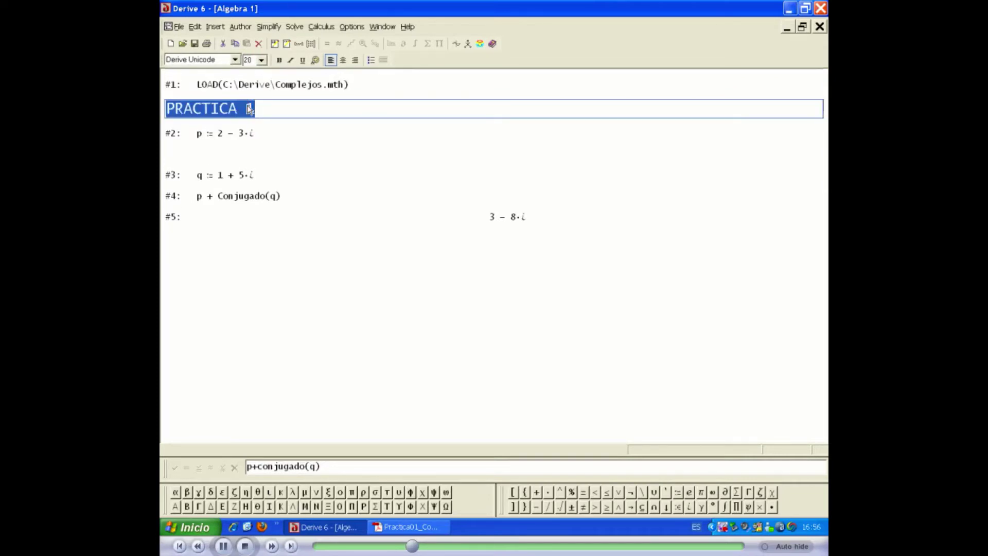
left_click(315, 60)
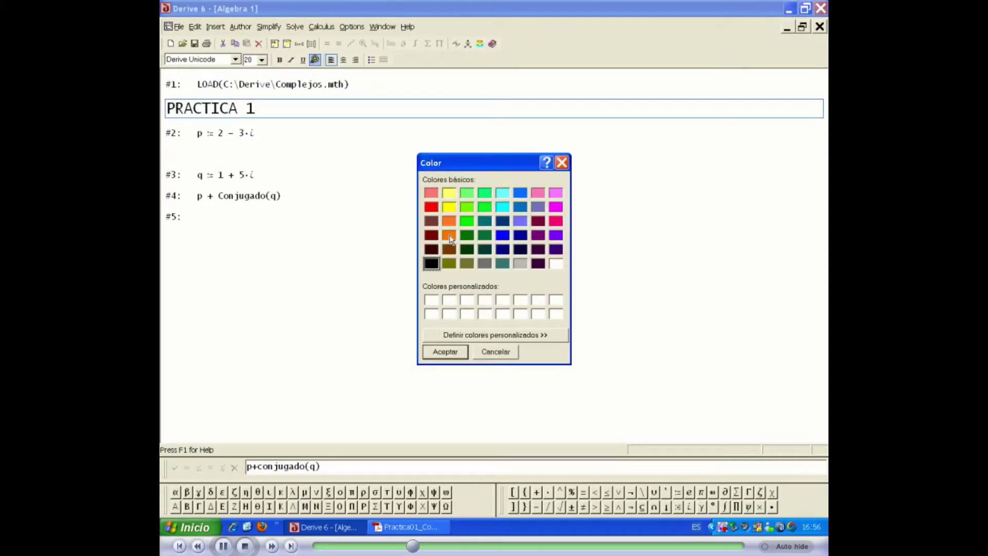
left_click(449, 235)
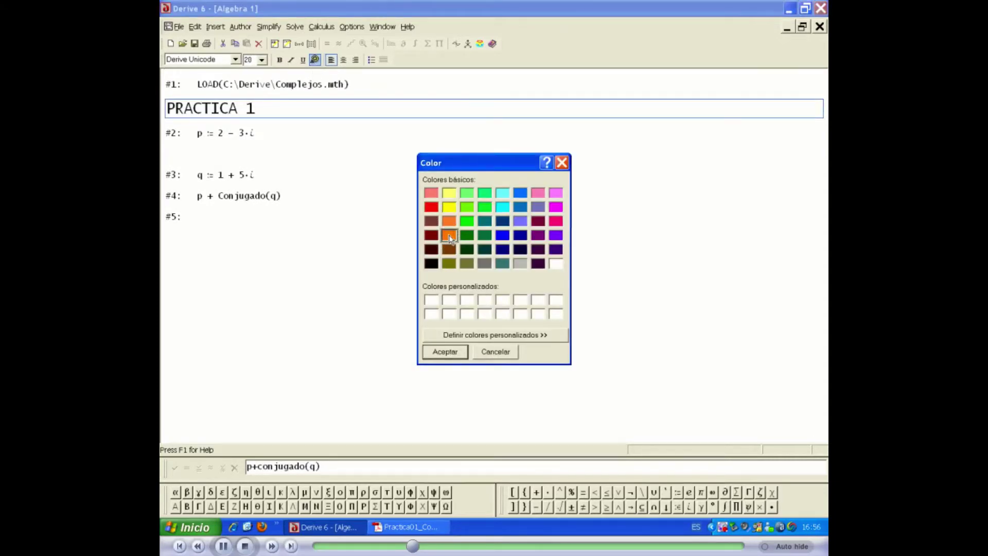
left_click(445, 352)
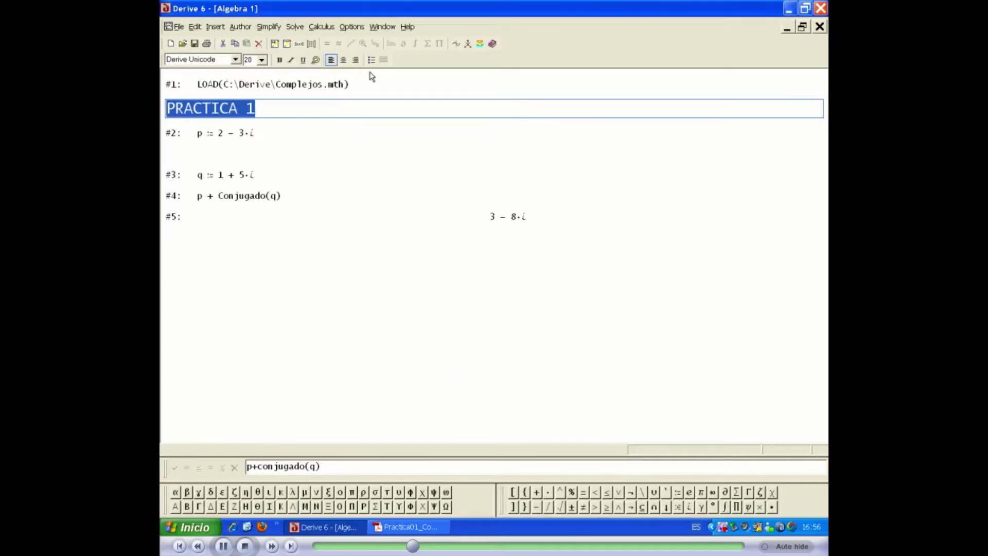
left_click(342, 60)
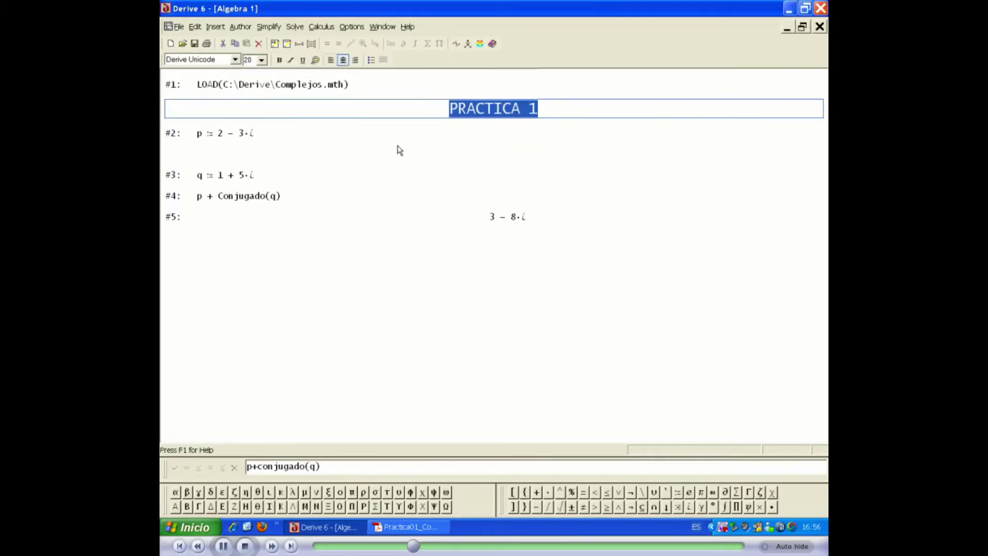
left_click(399, 173)
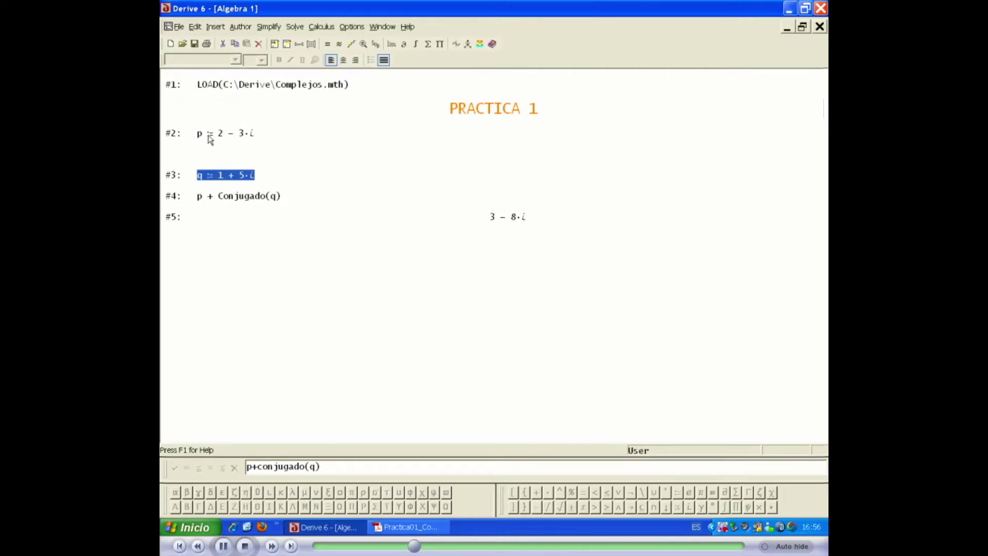
Delete the empty text object between the definitions of p and q.
left_click(171, 164)
left_click(184, 148)
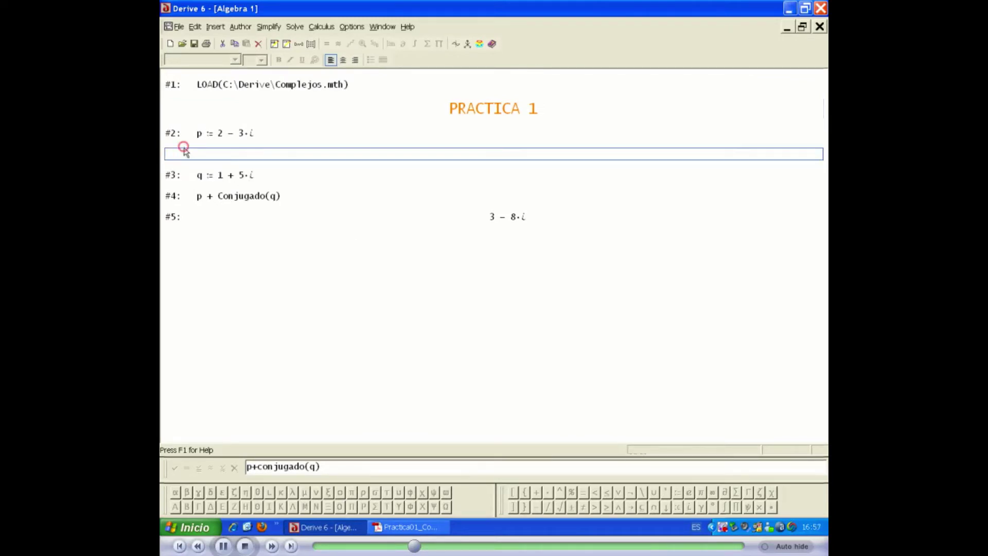
key("Delete")
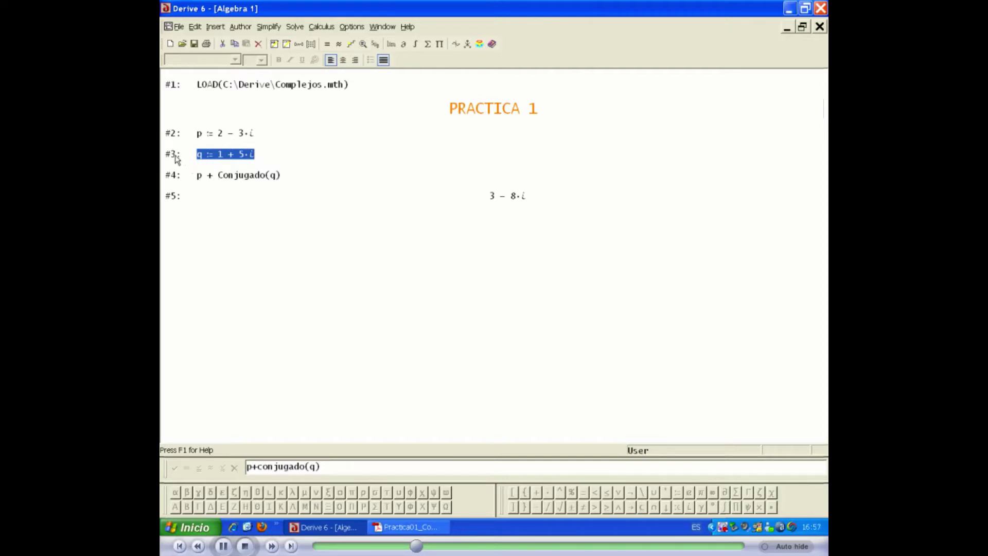
Insert a text object below the definition of q and write "EJERCICIO 1 A)" in it.
left_click(273, 44)
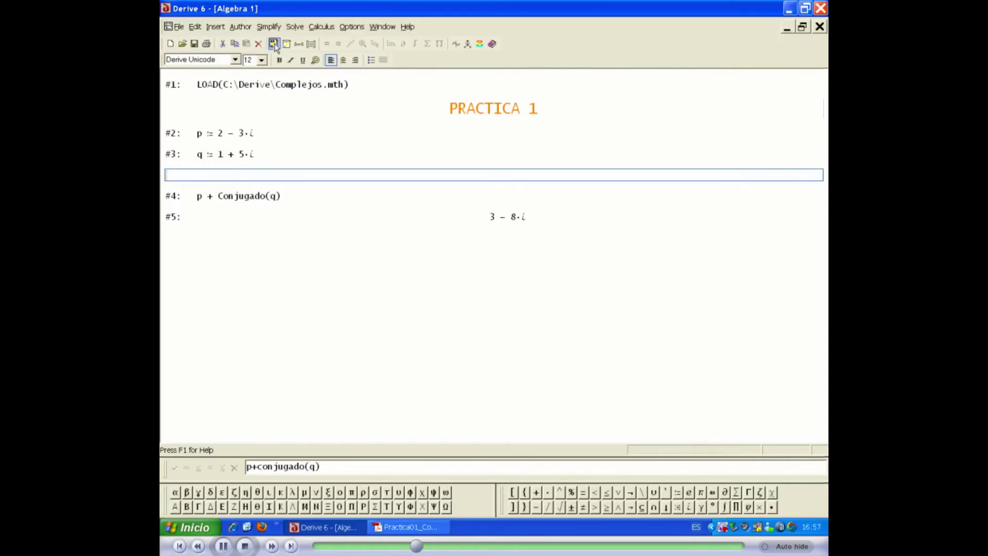
type("1")
key("BackSpace")
type("EJERCICIO 1 ")
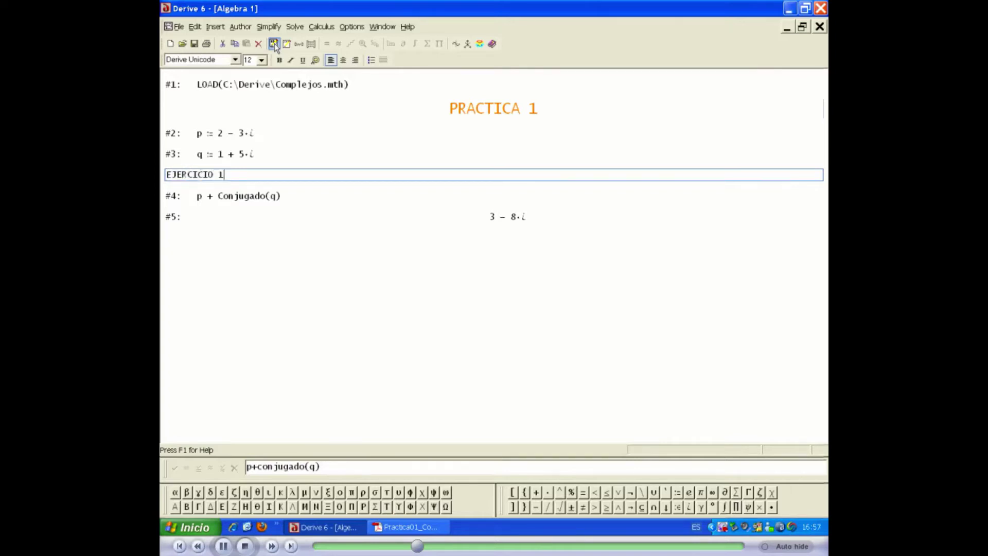
type("A")
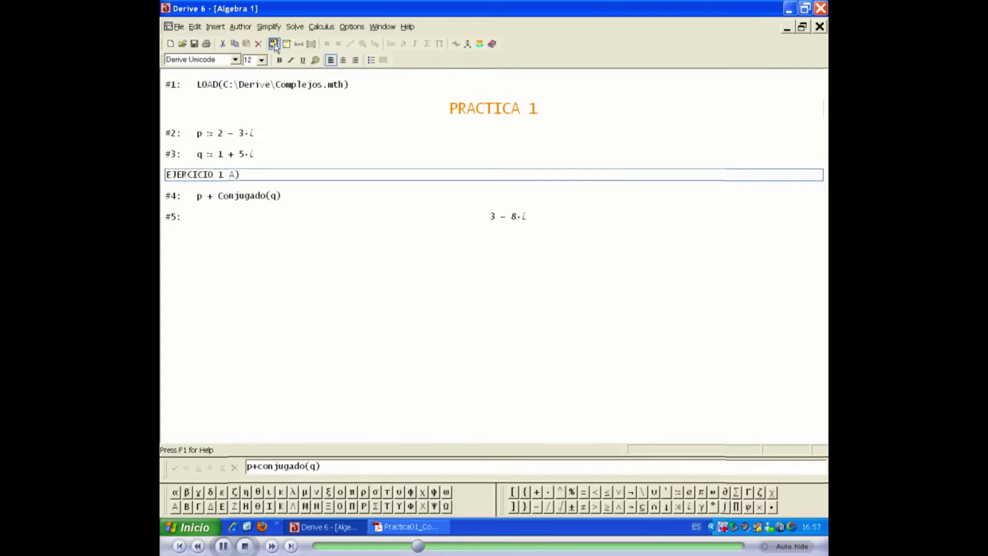
left_click(215, 200)
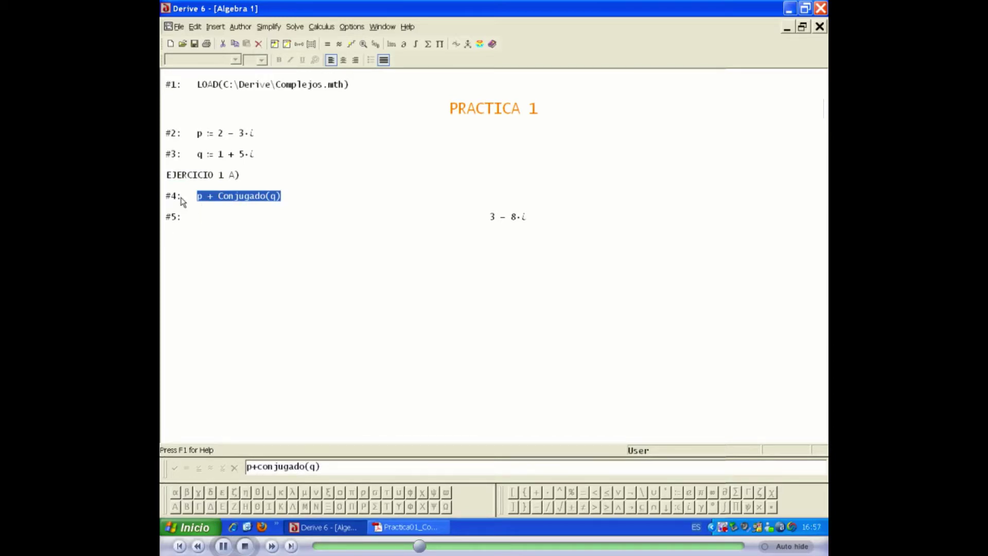
Insert a text object below the "PRACTICA 1" heading and write "EJERCICIO 1" in it.
left_click(175, 134)
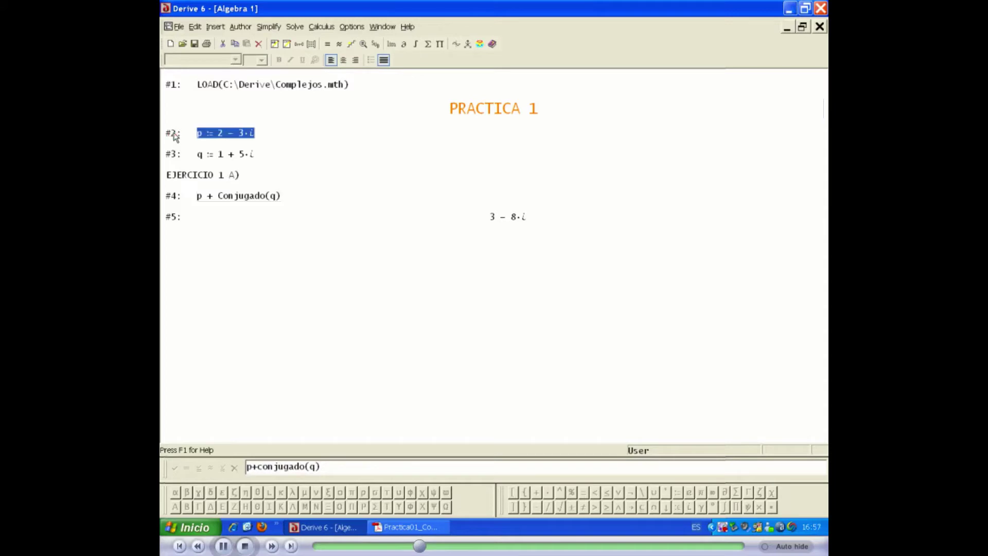
left_click(194, 101)
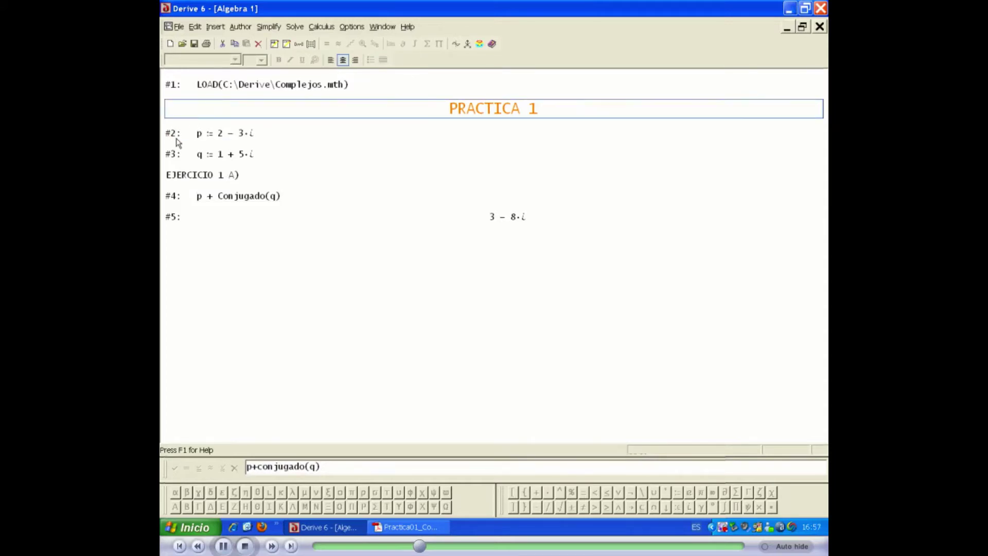
left_click(276, 44)
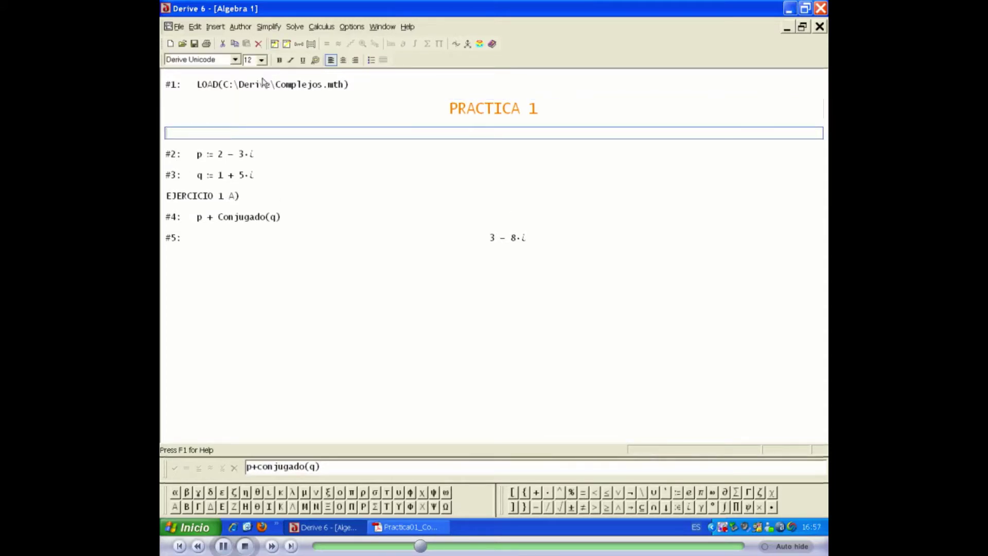
type("EJERCICIO 1")
left_click(242, 242)
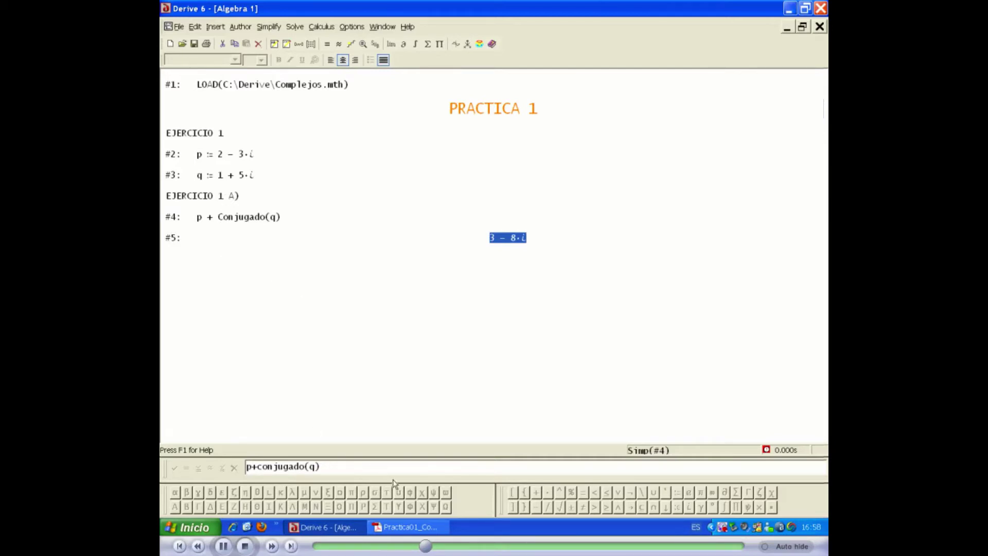
Check part (b) of exercise 1 in the PDF, then enter the expression 3p-1/2q^3 in Derive and simplify it.
left_click(414, 527)
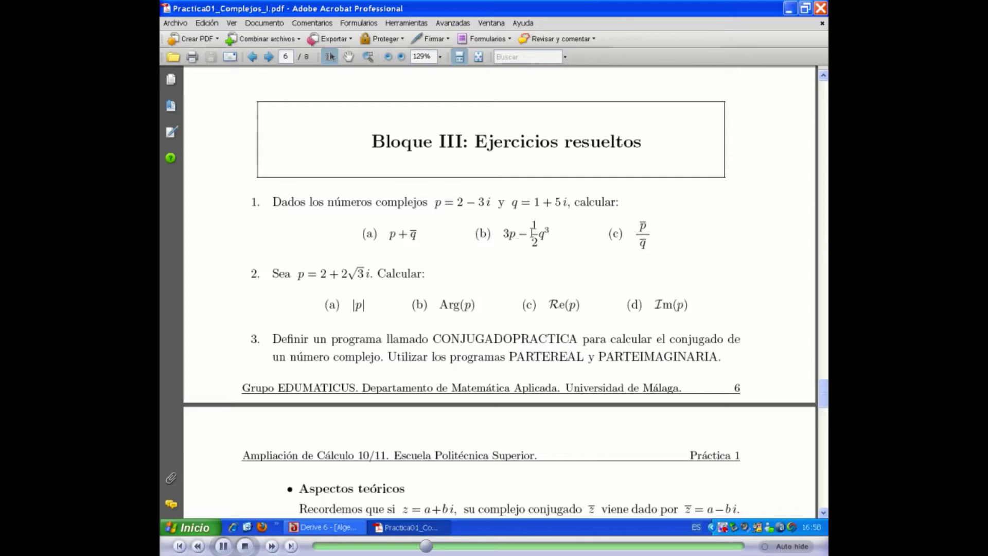
left_click(408, 527)
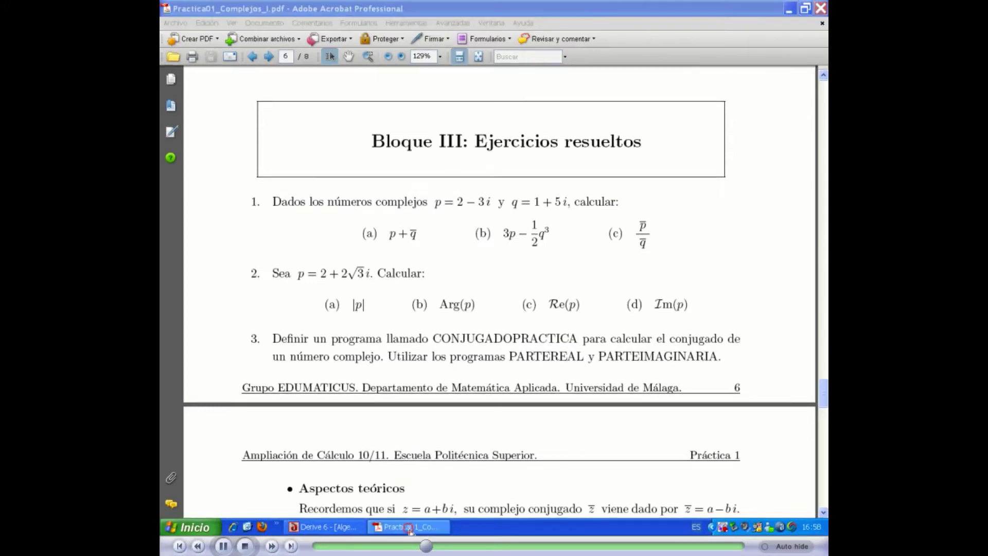
left_click(221, 461)
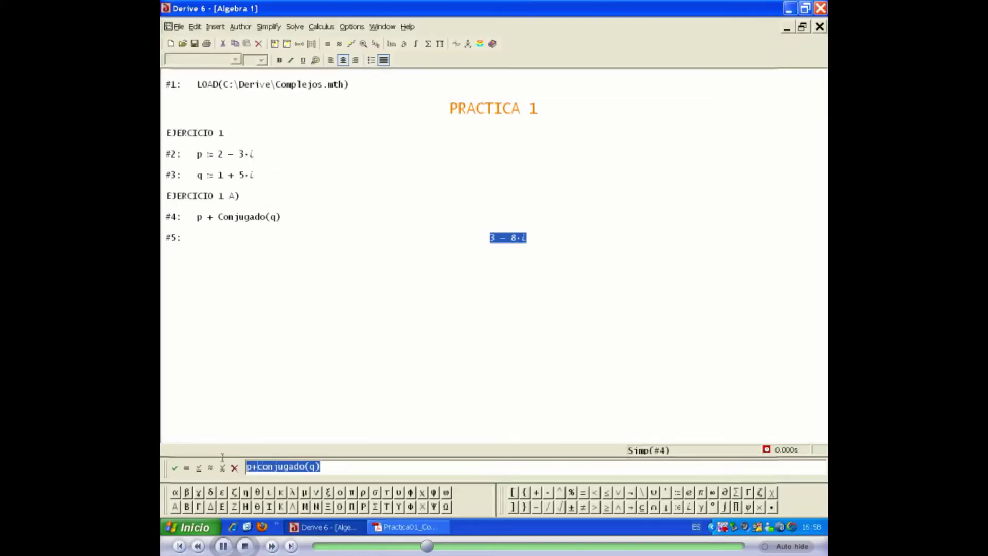
type("3")
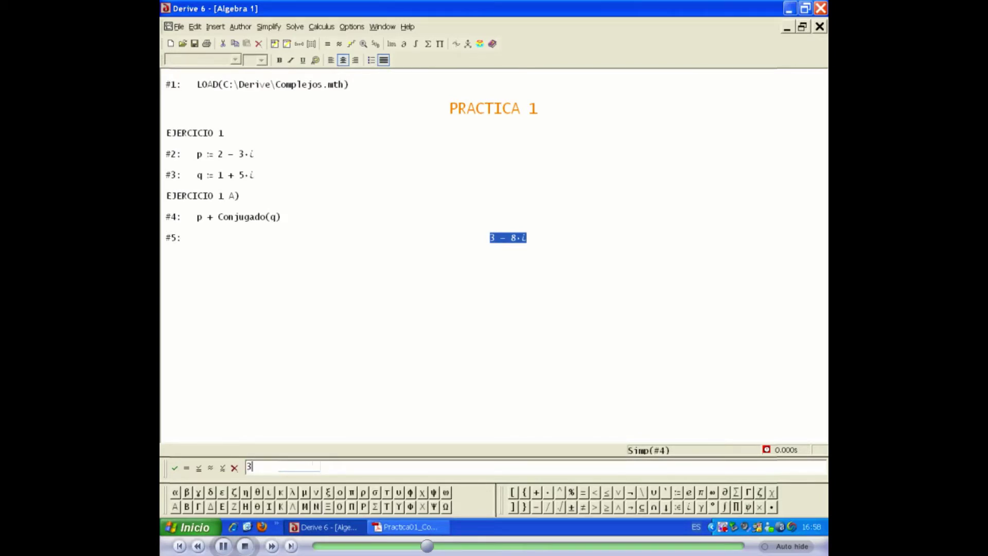
type("p")
type("-1/")
type("2q^^")
type("3")
key("Return")
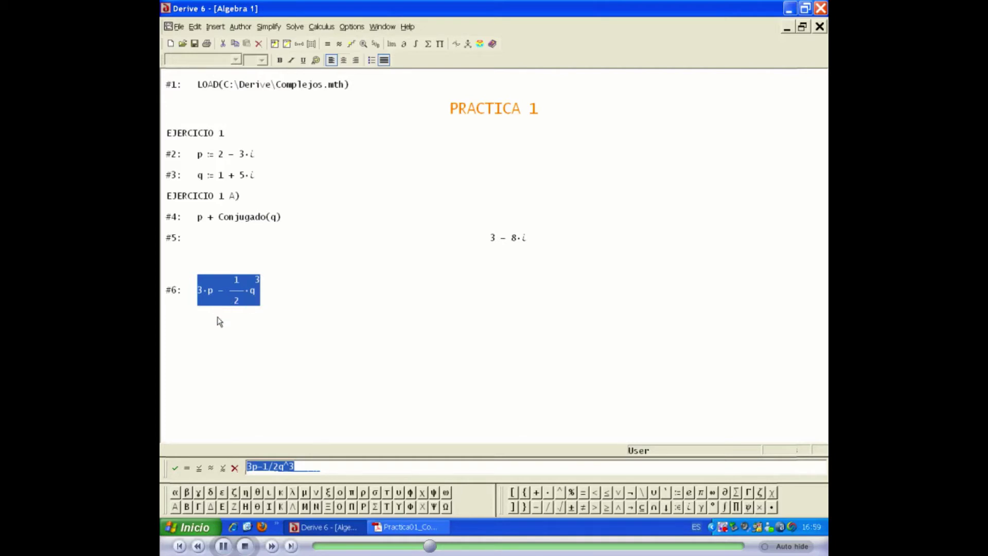
left_click(327, 44)
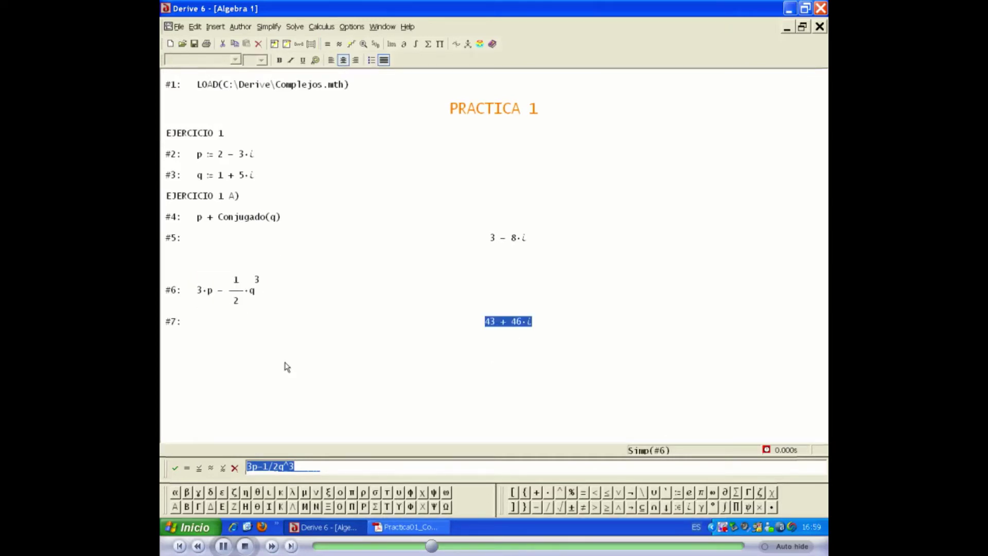
Check part (c) of exercise 1 in the PDF, then enter the quotient conjugadop/conjugadoq in Derive.
left_click(401, 533)
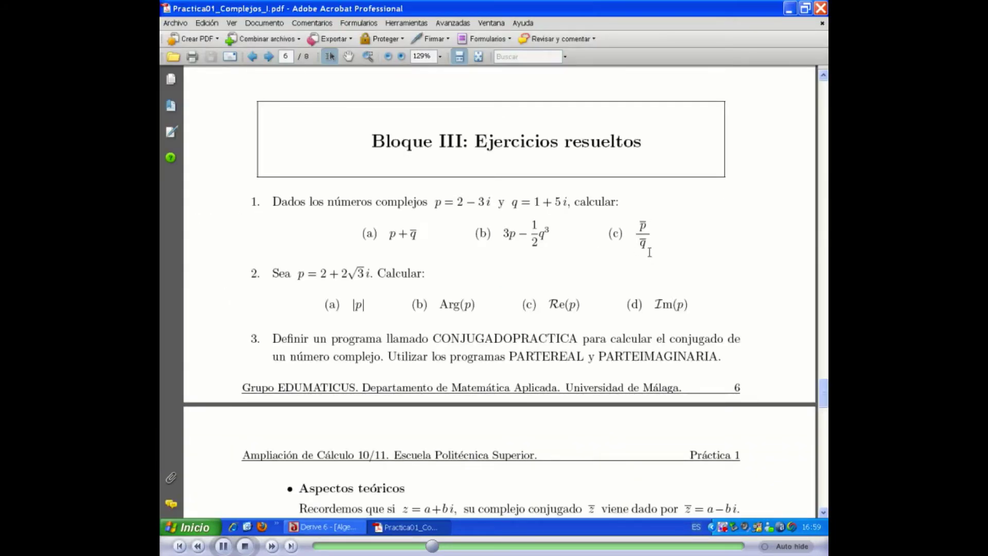
left_click(407, 531)
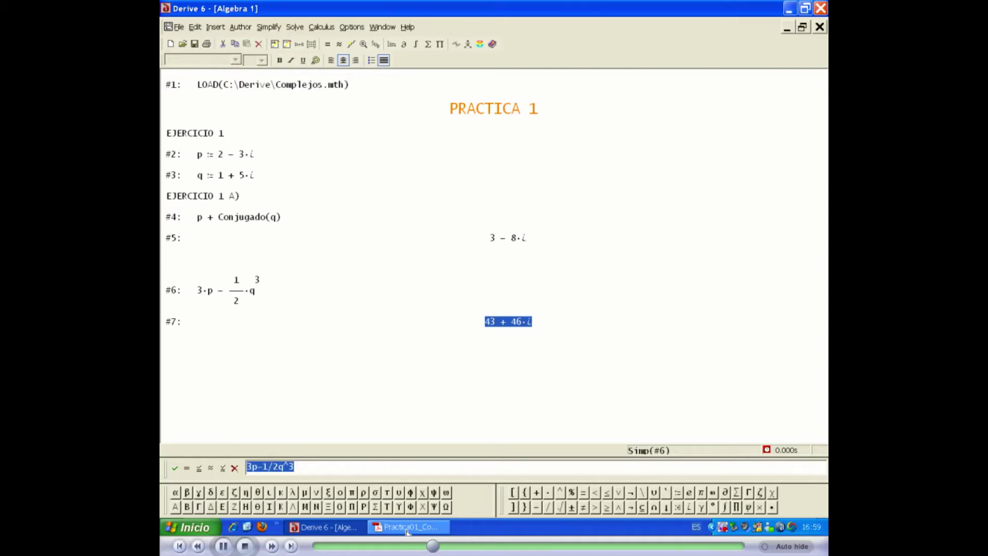
type("c")
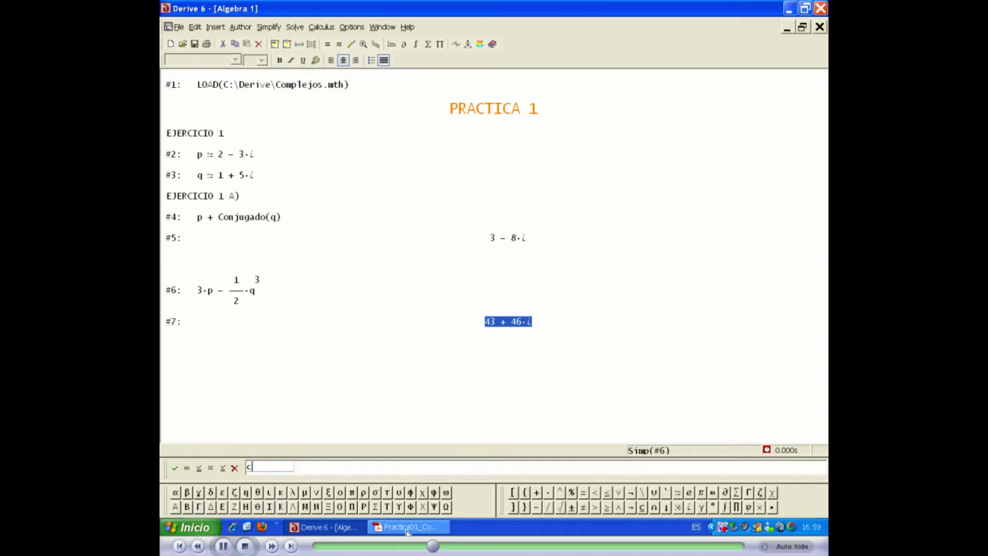
type("onjugadop")
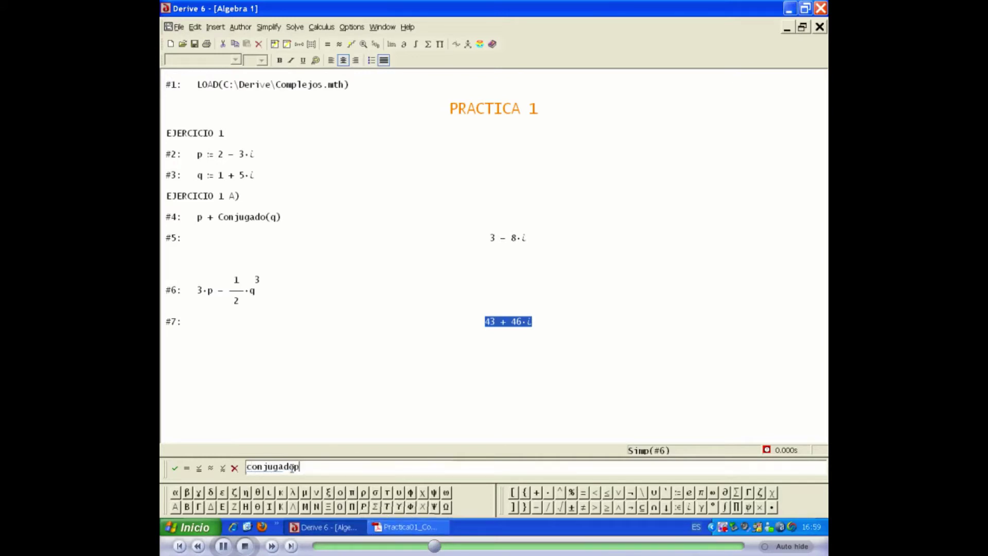
key("BackSpace")
type("/conjugadoq")
key("Return")
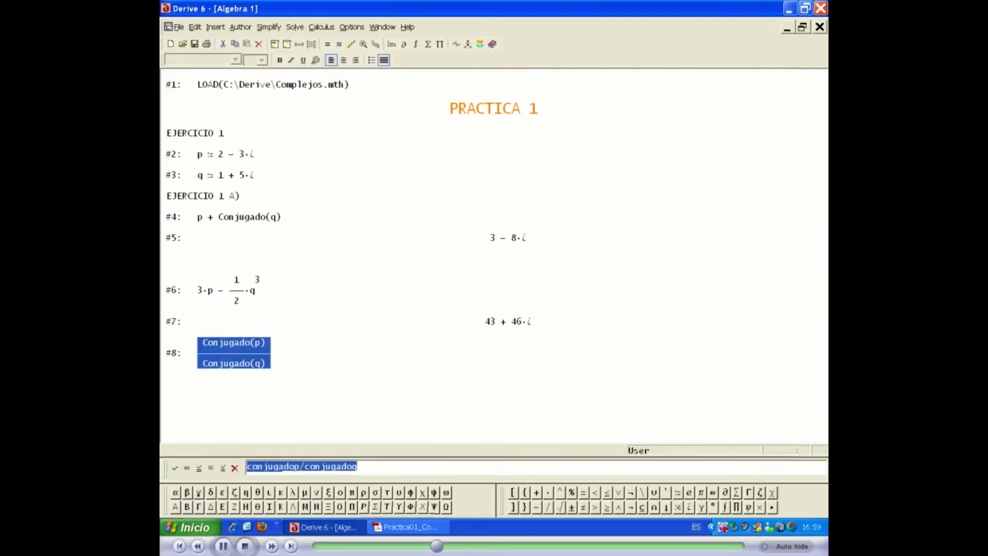
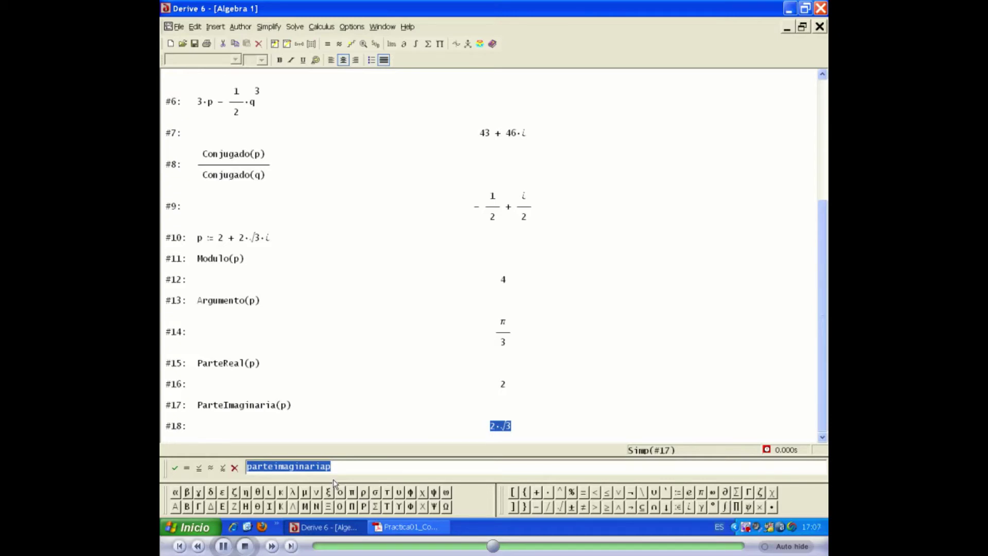
Enter the conjugate formula partereal(z)-parteimaginaria(z)î as a new expression for exercise 3.
type("pa")
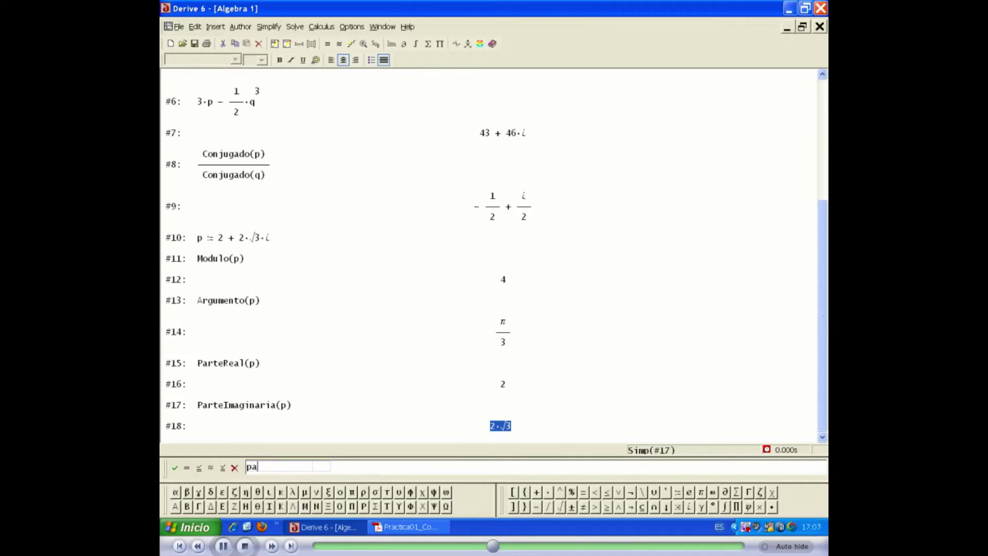
type("rtereal(z)")
type("-parteima")
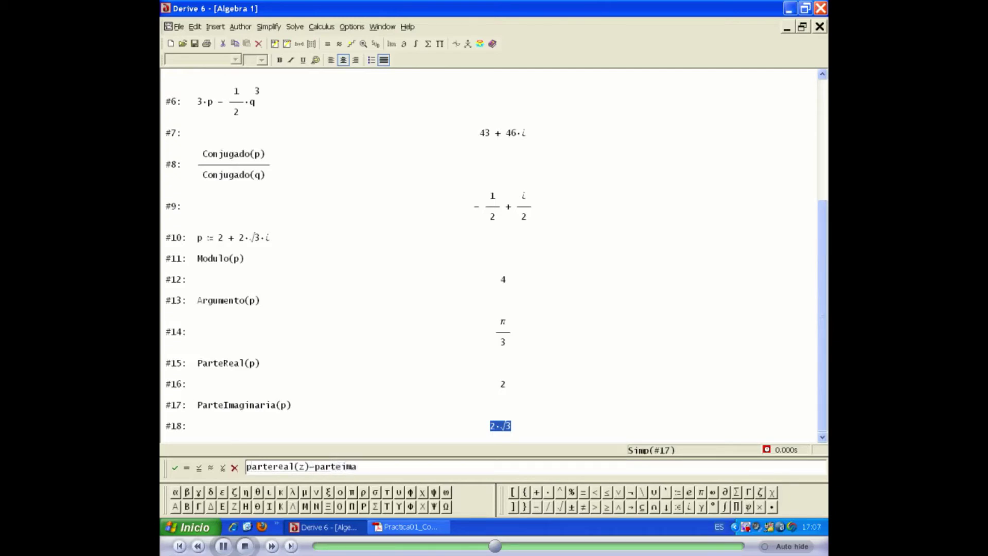
type("ginaria(z)")
left_click(689, 508)
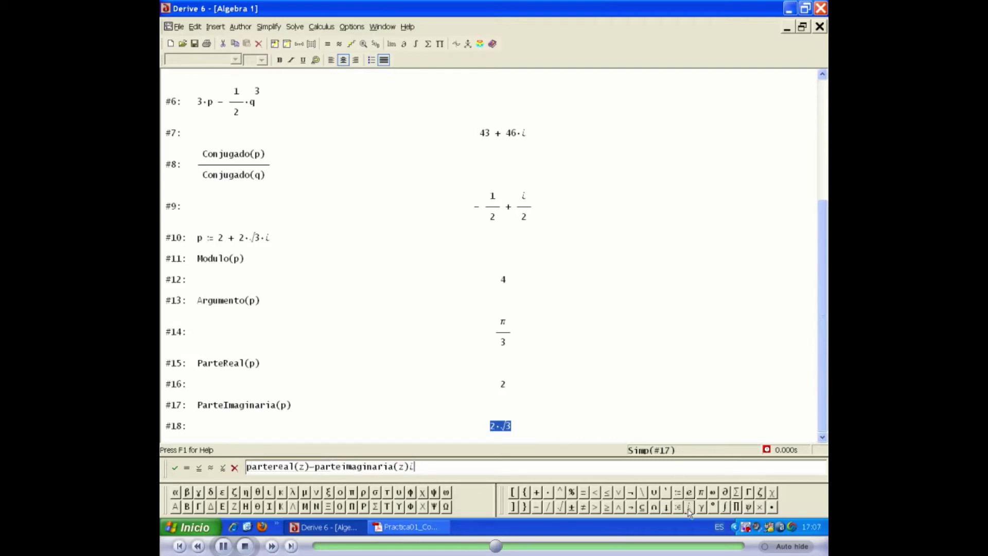
key("Return")
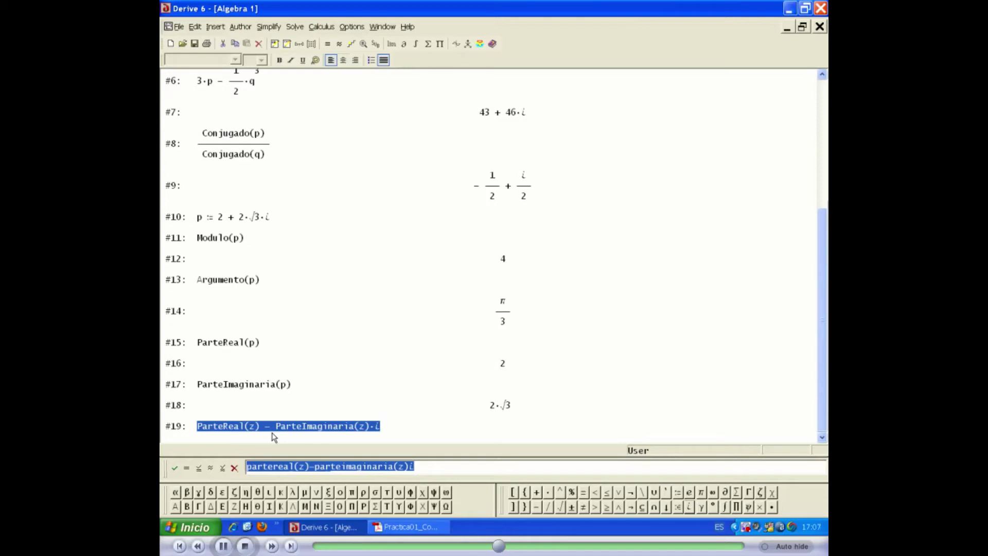
Define the program conjugadopractica(z) := ParteReal(z) - ParteImaginaria(z)·î, reusing the conjugate formula entered above.
type("conjug")
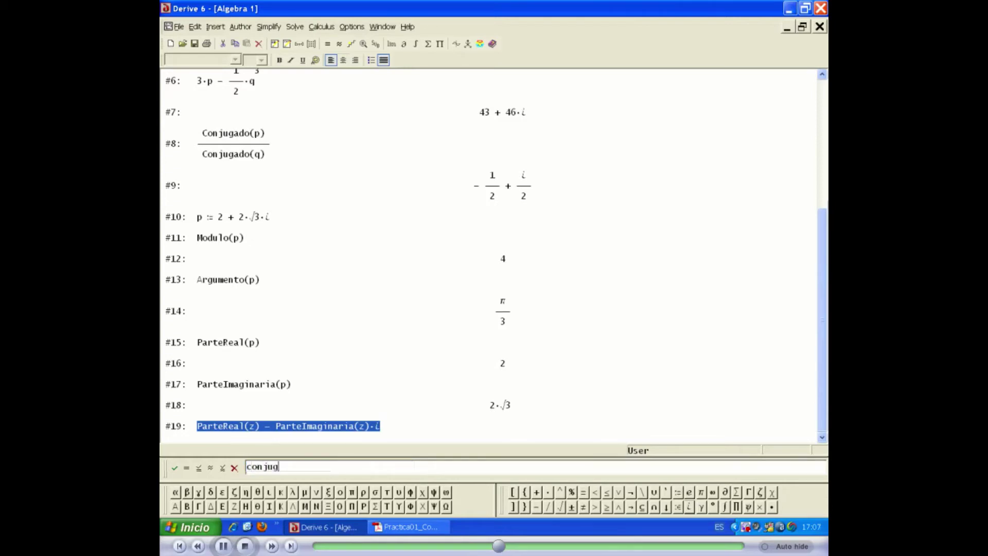
type("adopractica")
type("()")
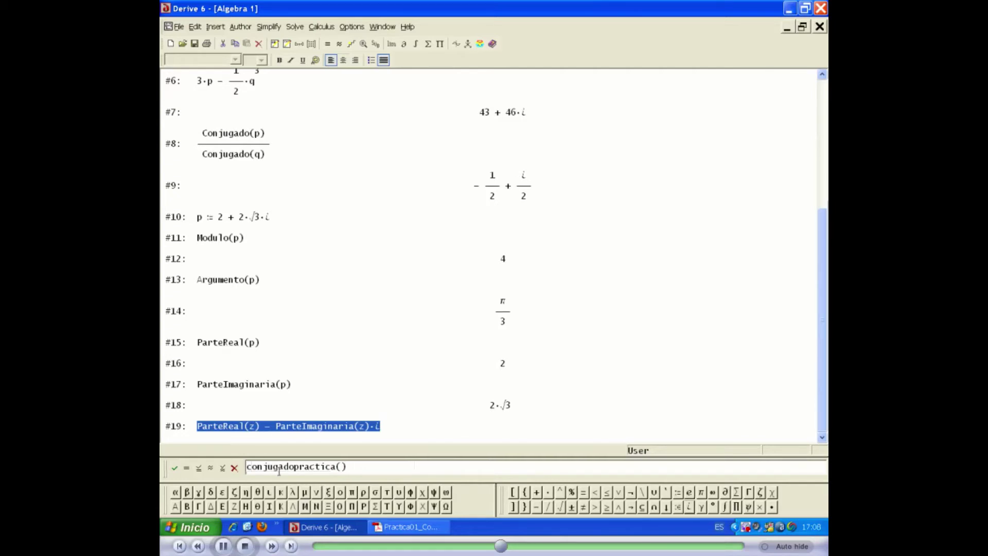
left_click(340, 467)
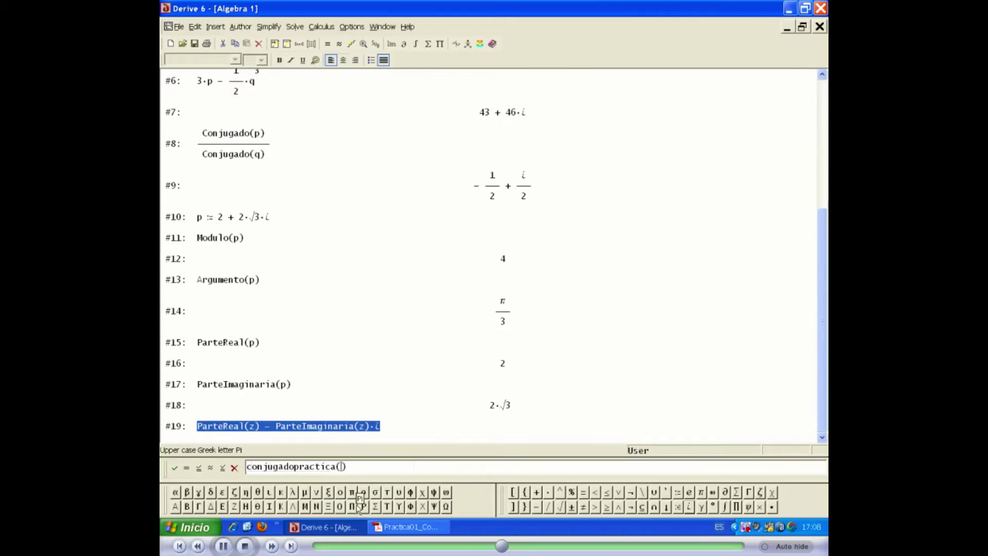
type("z")
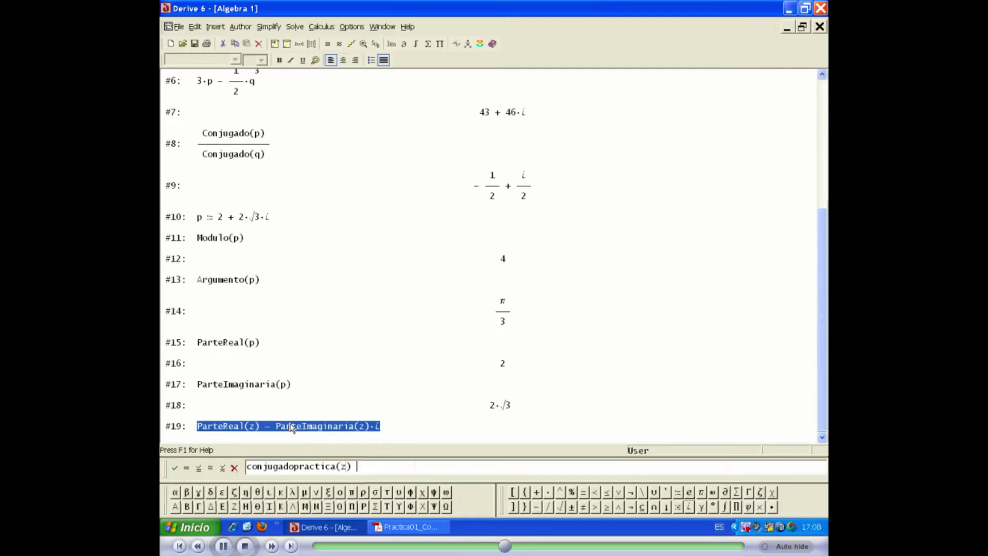
type(":=")
key("F3")
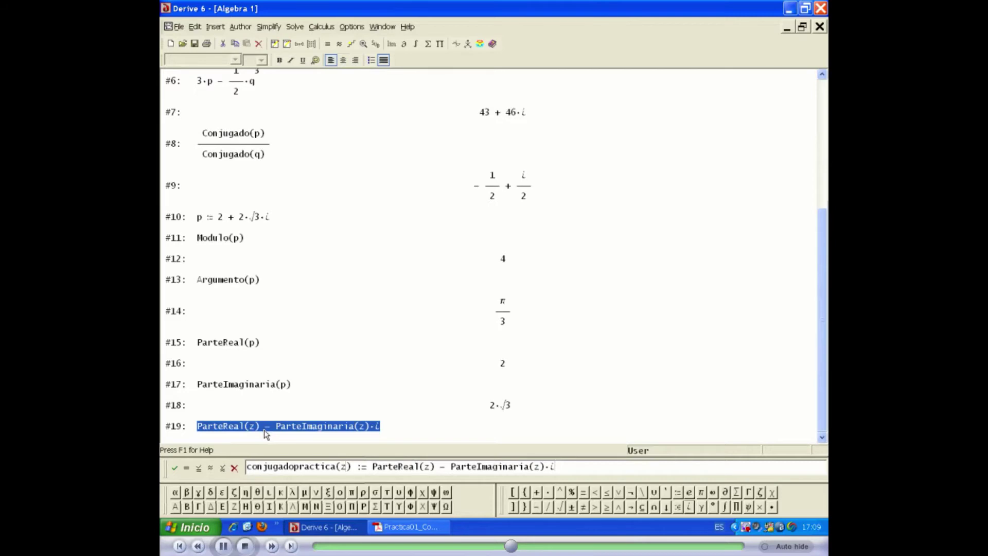
key("Return")
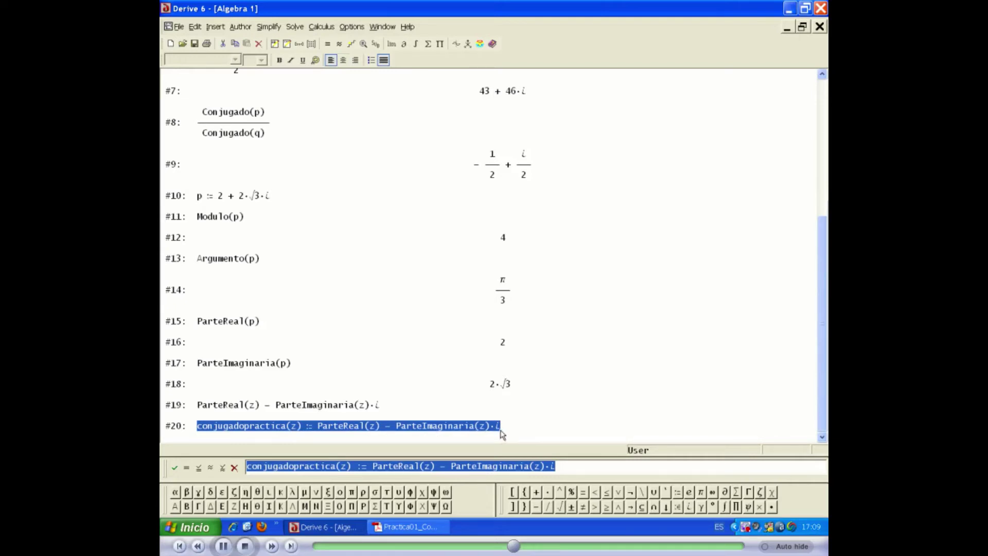
Check the verification exercise and its printed solution under exercise 3 in the PDF, then return to Derive.
left_click(406, 528)
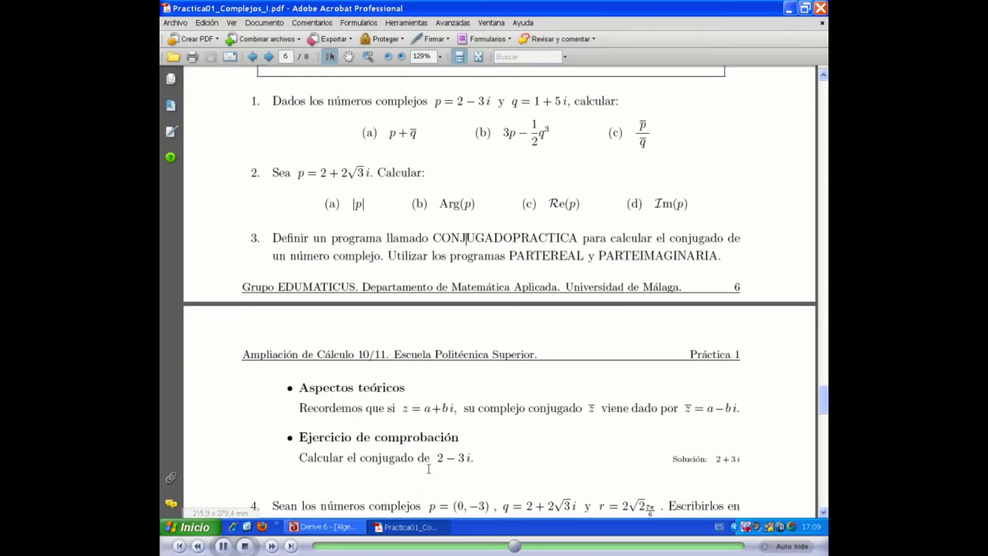
left_click_drag(437, 457, 471, 455)
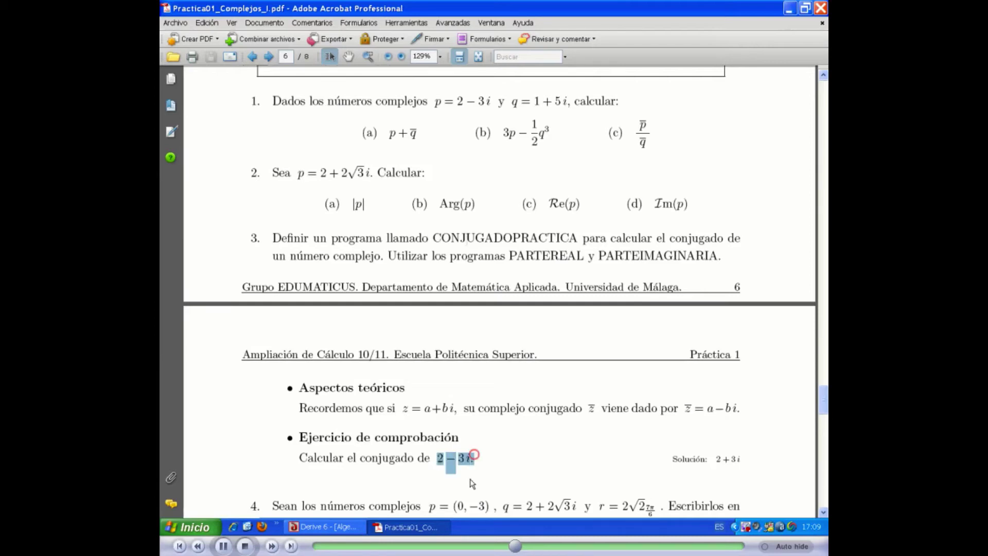
left_click(718, 470)
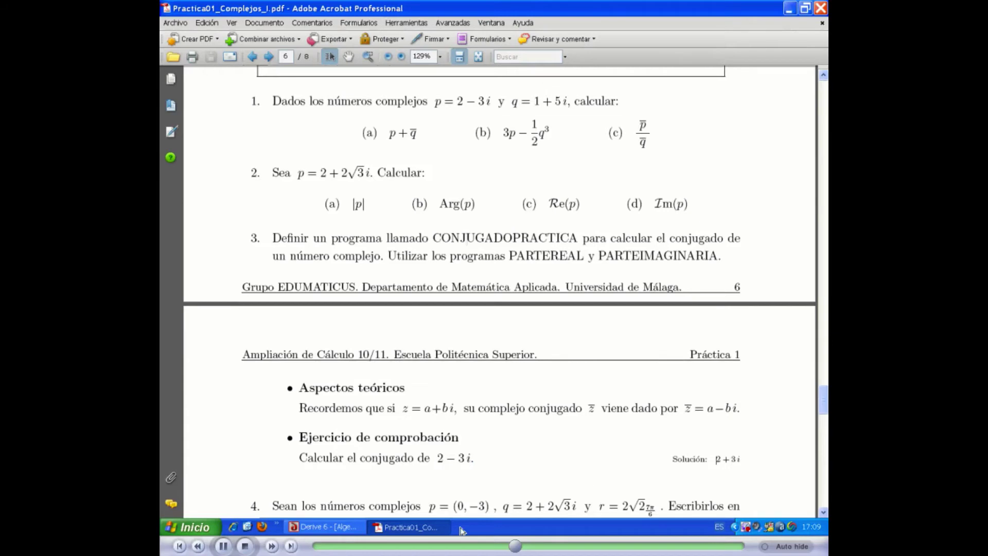
left_click(414, 528)
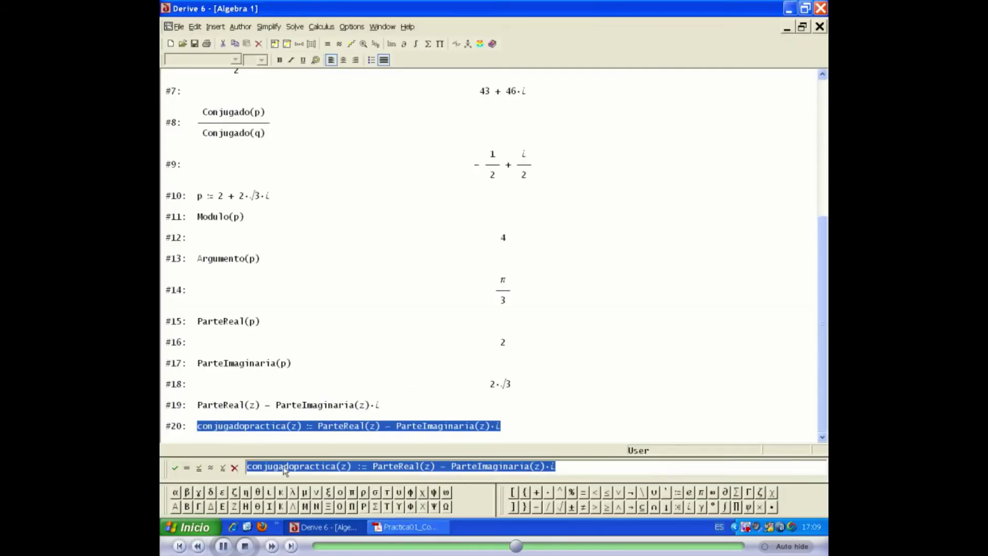
Enter conjugadopractica(2-3î) as a new expression by reworking the definition in the entry line, and simplify it.
left_click(344, 467)
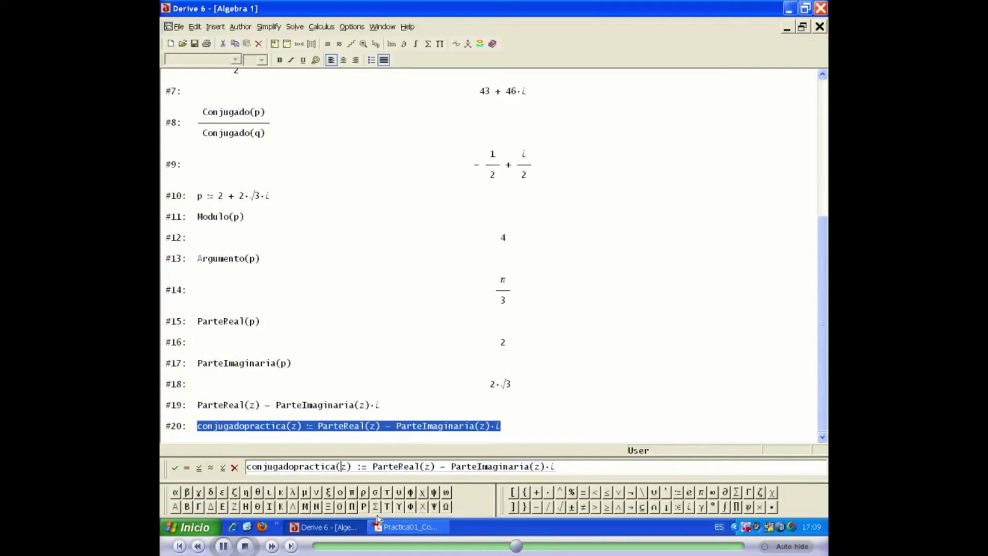
key("shift+End")
key("Delete")
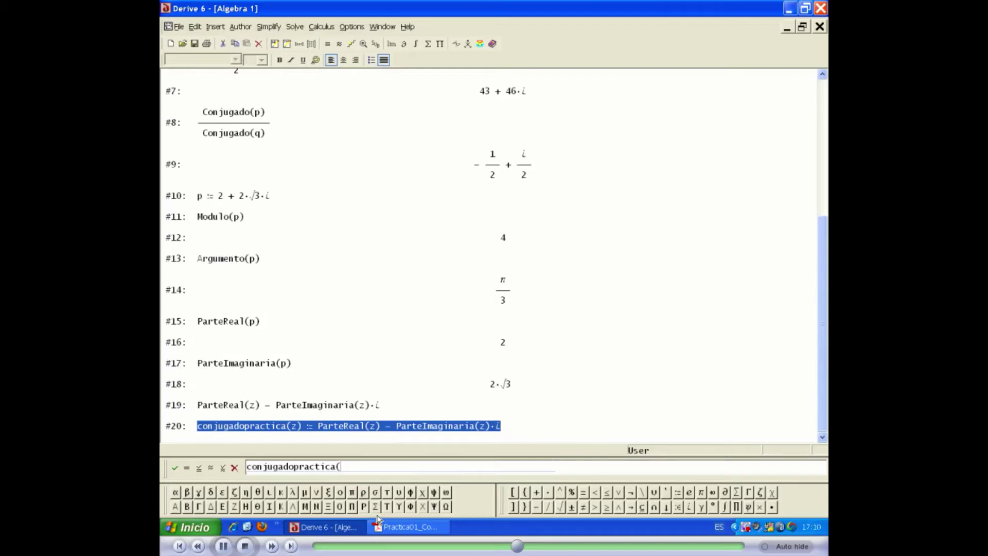
type("2-3")
left_click(690, 507)
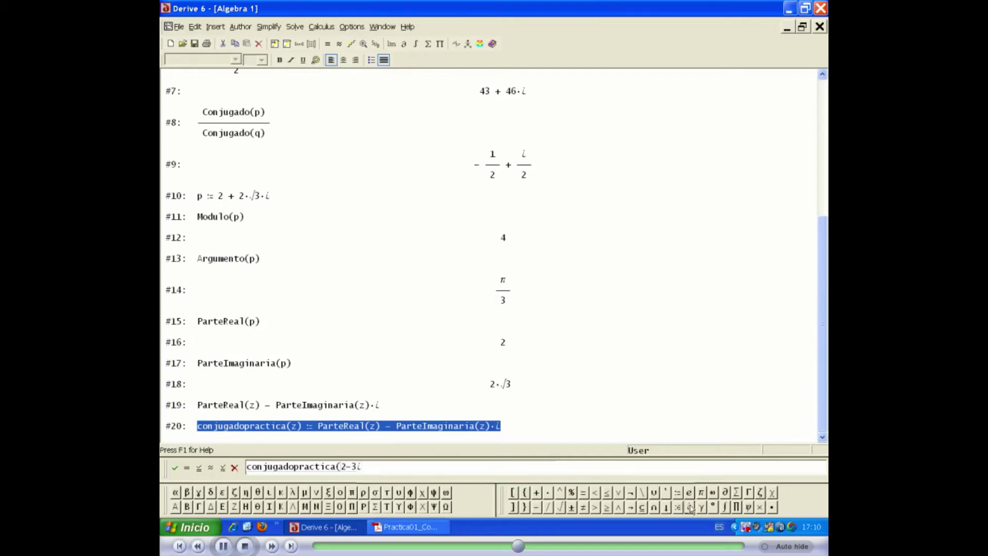
type(")")
key("Return")
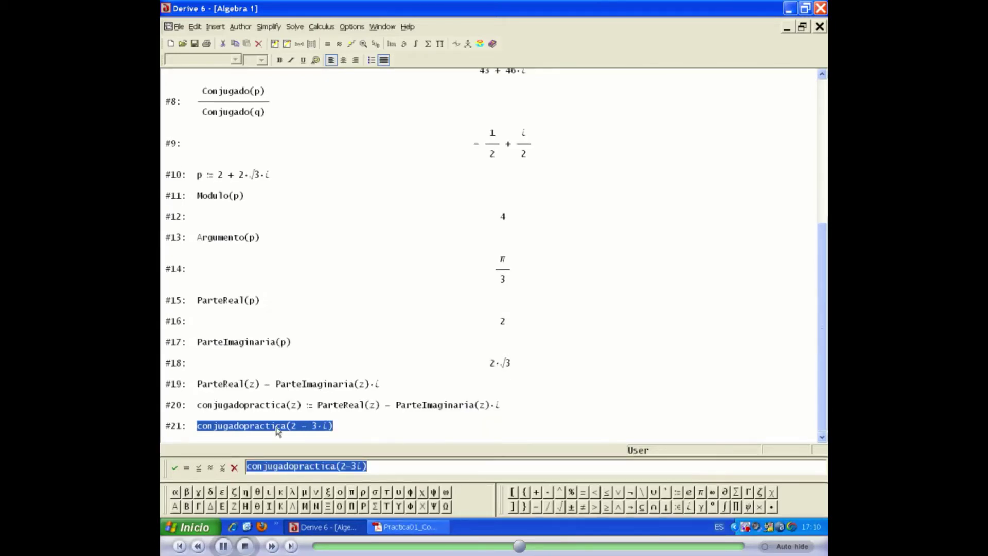
left_click(326, 44)
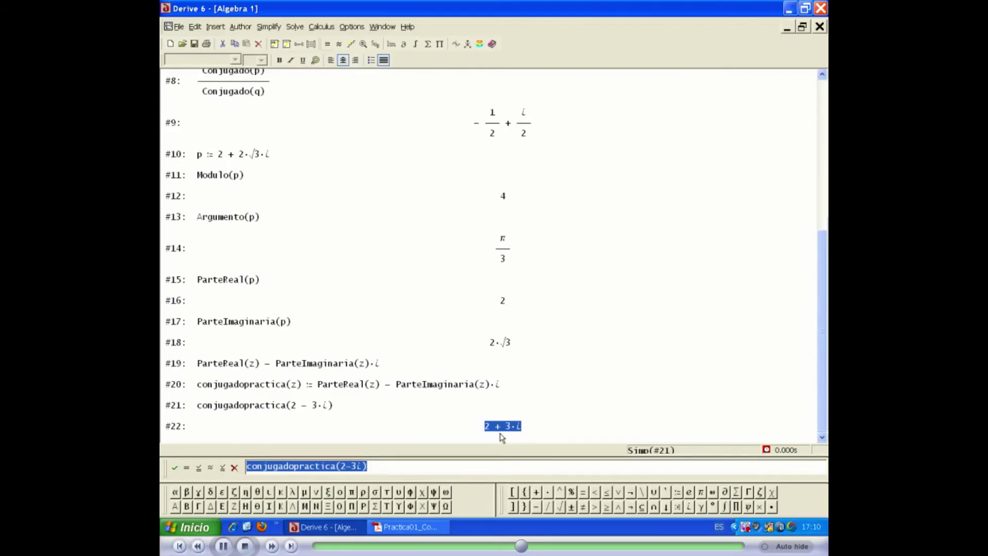
Switch to the PDF and read the statement of exercise 4.
left_click(409, 530)
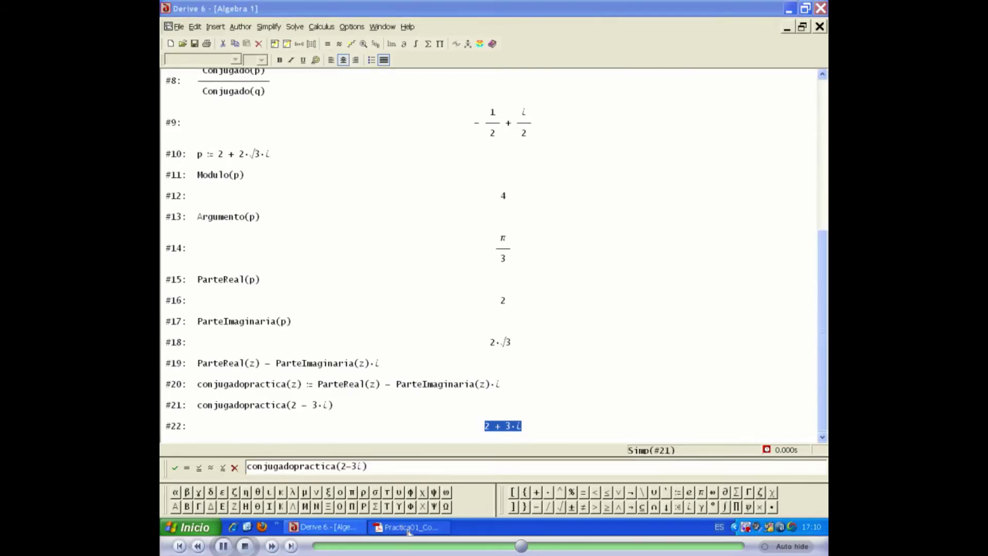
scroll(399, 476, "down", 3)
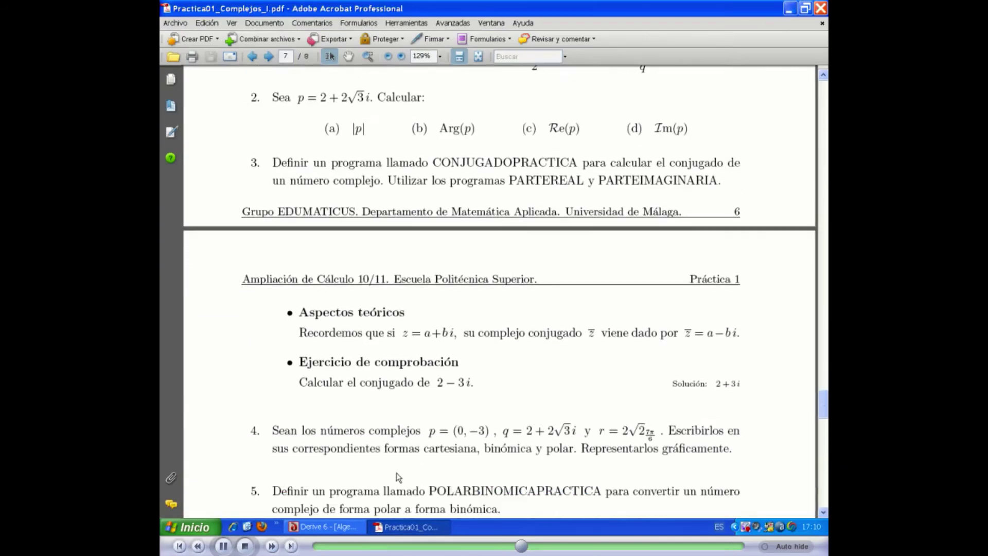
scroll(399, 477, "down", 3)
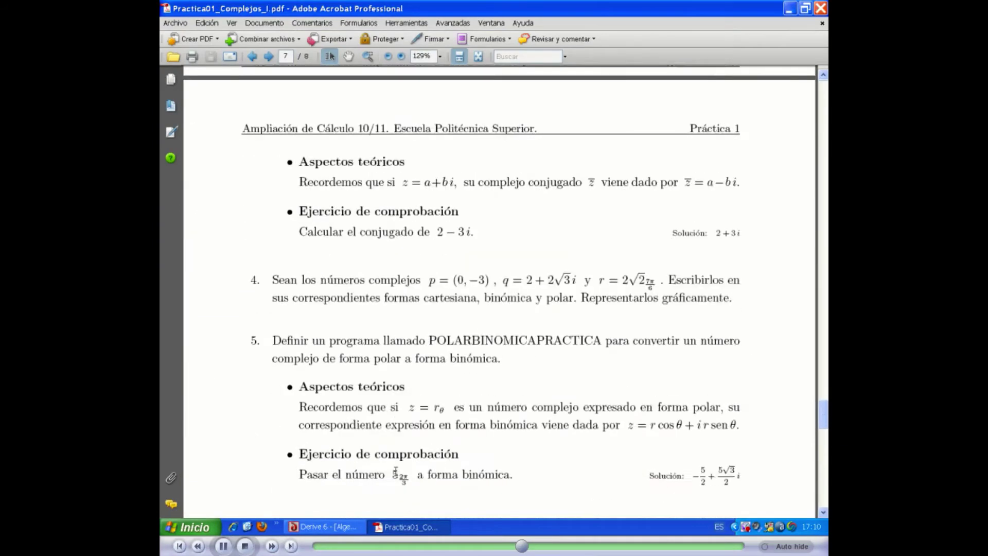
scroll(395, 471, "down", 4)
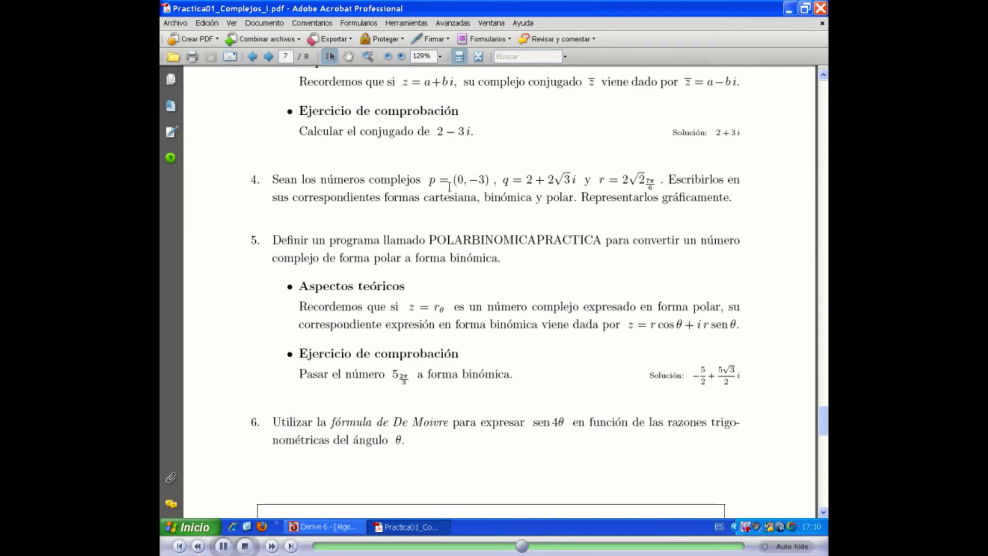
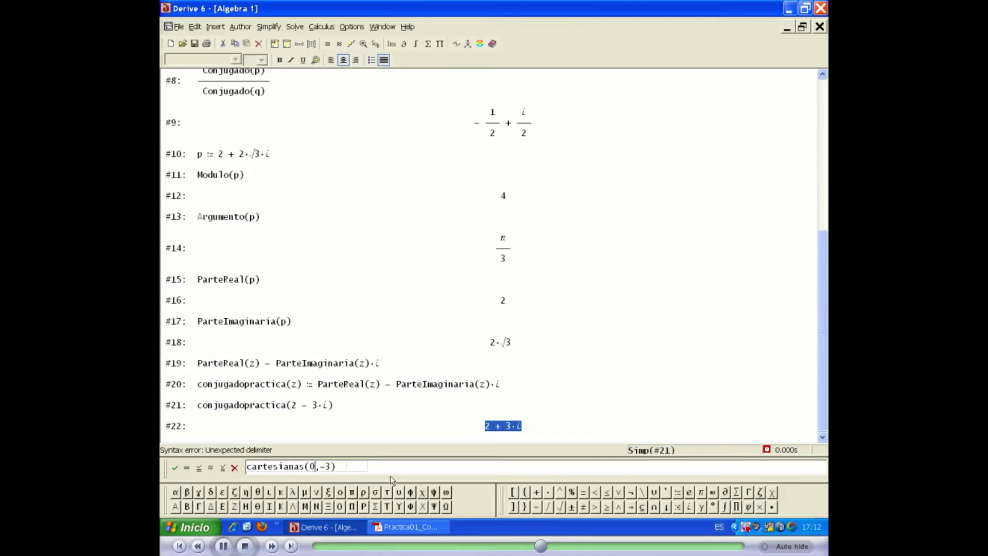
Correct the misspelled function name to cartesiana, enter the expression cartesiana(0,-3) and simplify it.
left_click(317, 467)
key("Left")
key("Left")
key("BackSpace")
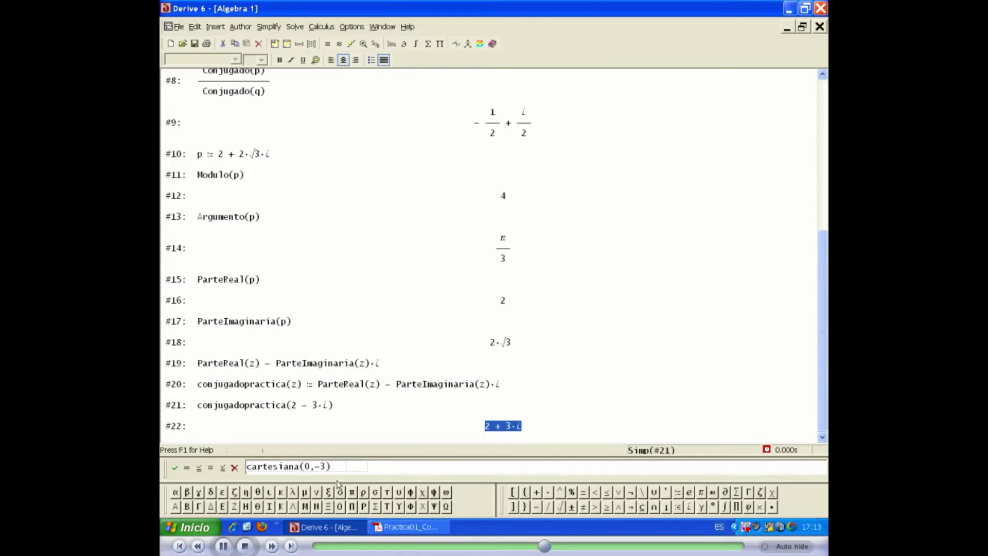
key("Return")
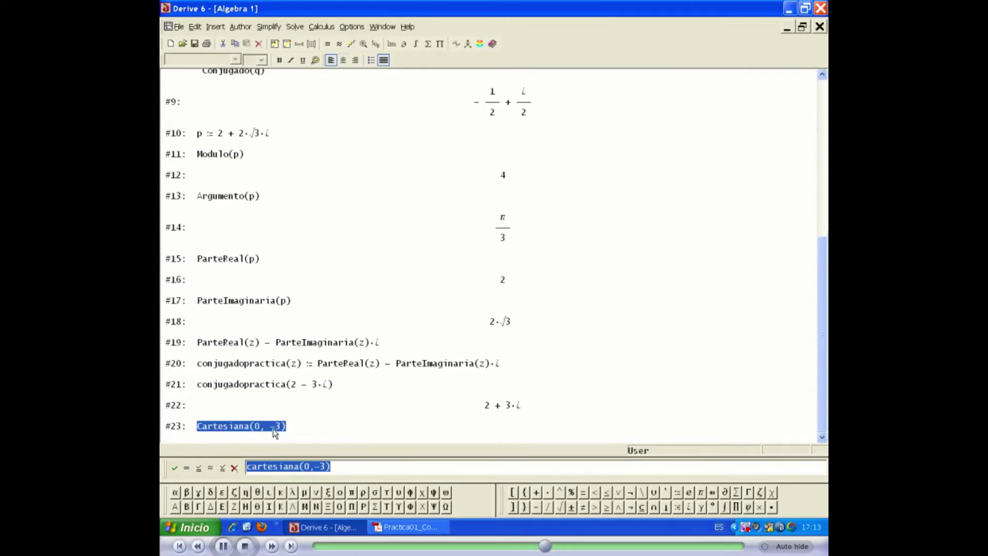
left_click(328, 44)
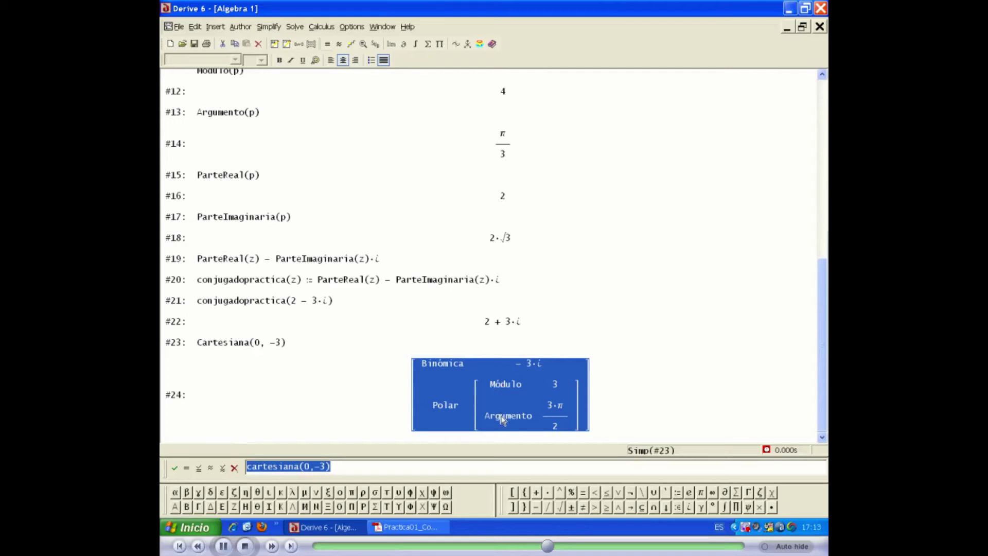
Check the number q of exercise 4 in the PDF, then enter binomica(2+2sqrt3î) in Derive and simplify it.
left_click(411, 528)
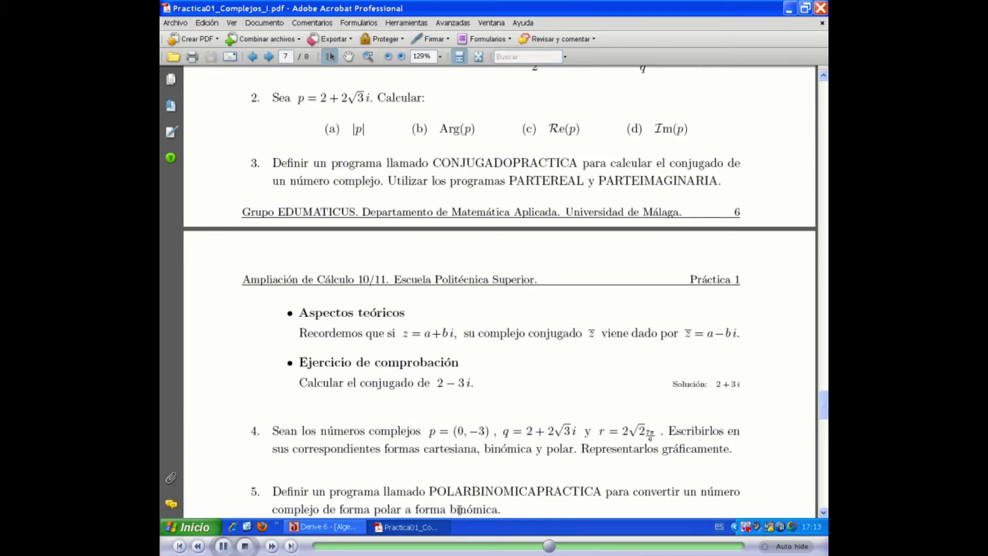
left_click(418, 530)
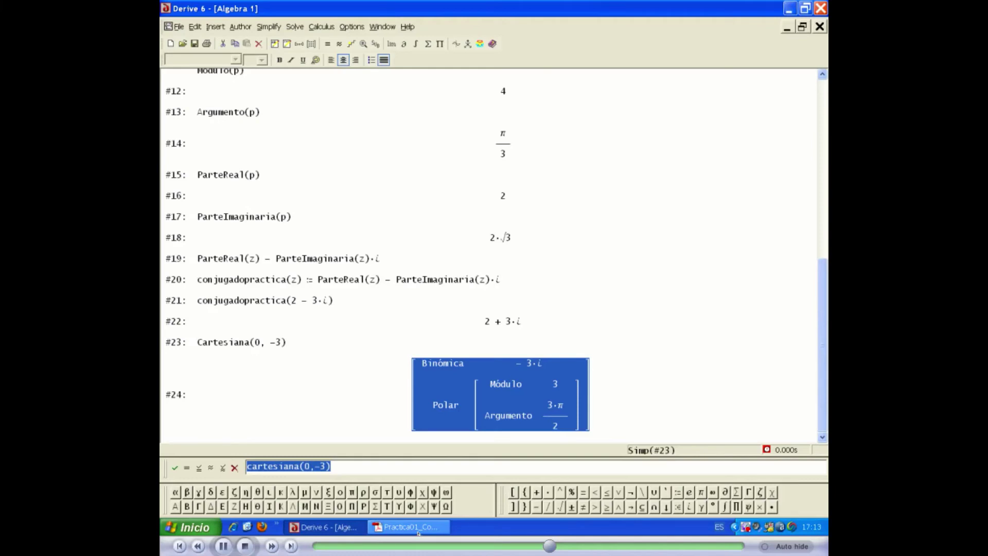
type("bin")
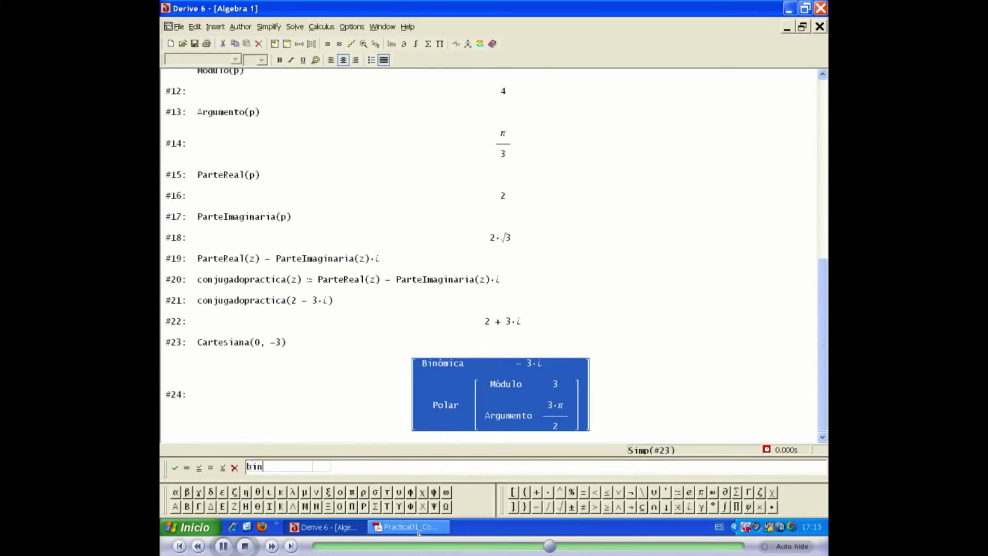
type("omica(2+2")
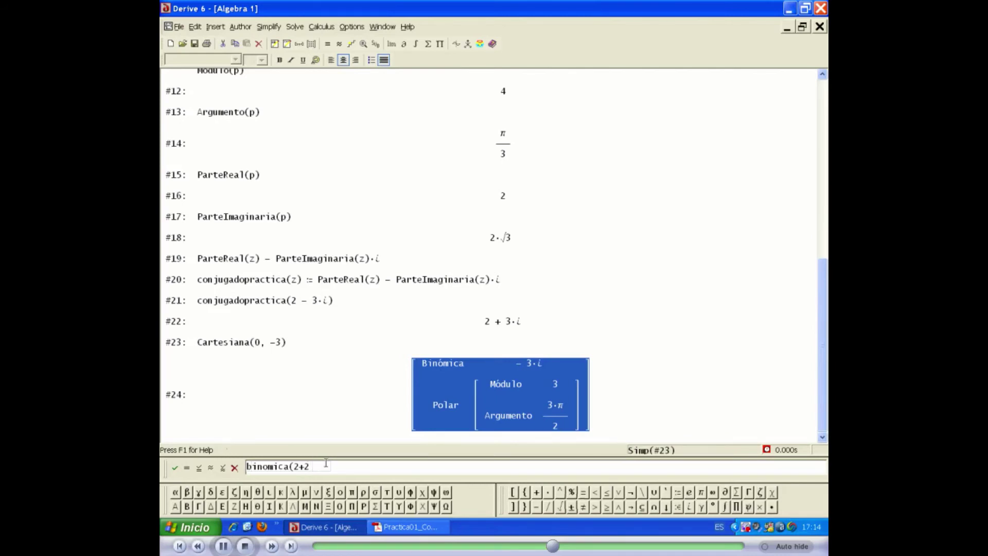
type("sqrt3")
left_click(690, 507)
type(")")
key("Return")
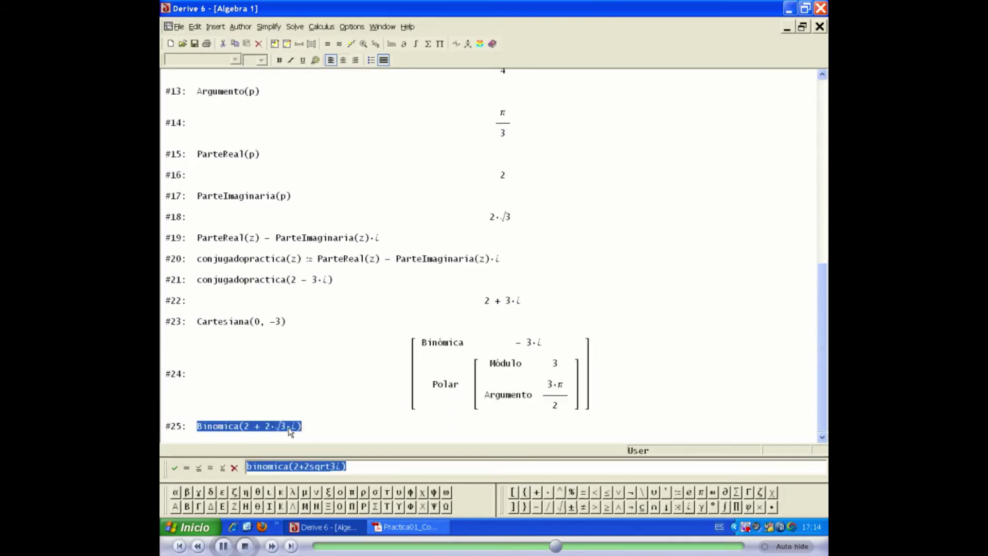
left_click(326, 45)
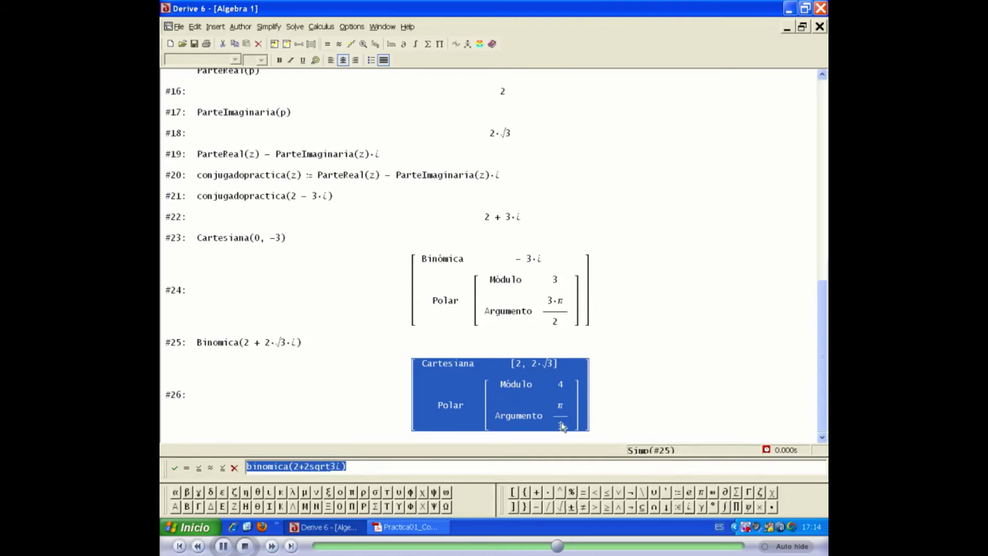
Check the number r of exercise 4 in the PDF, then begin the expression polar(2sqrt2, in Derive's entry line.
left_click(412, 527)
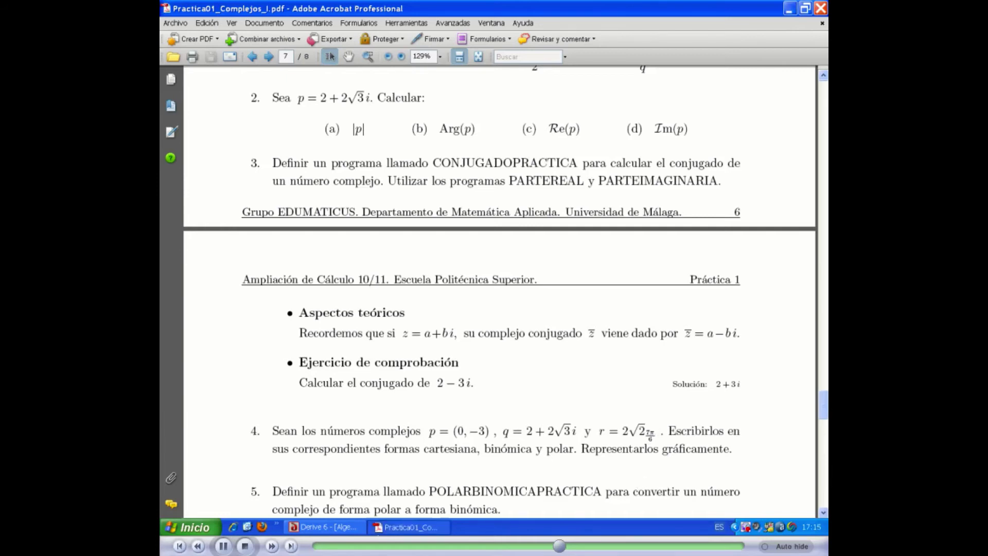
left_click(343, 531)
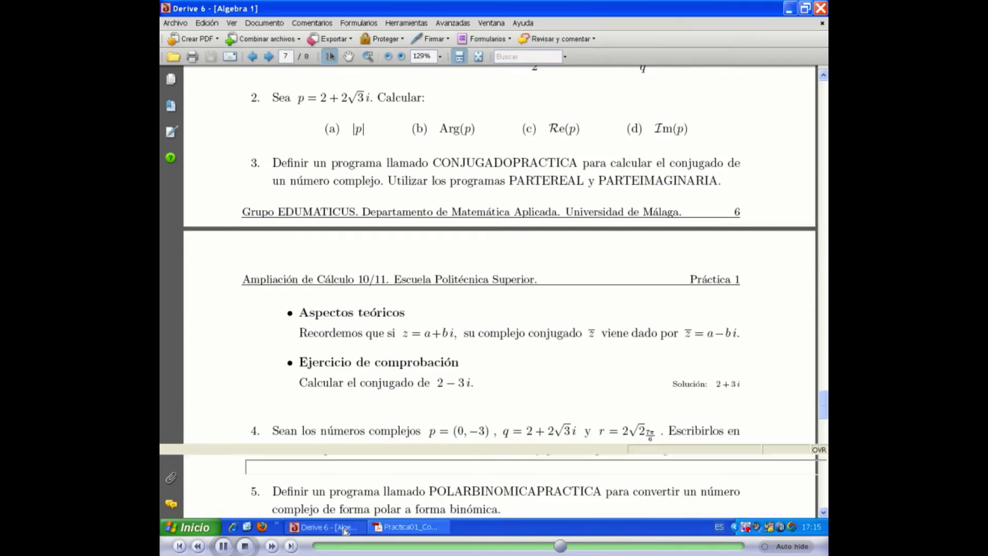
type("po")
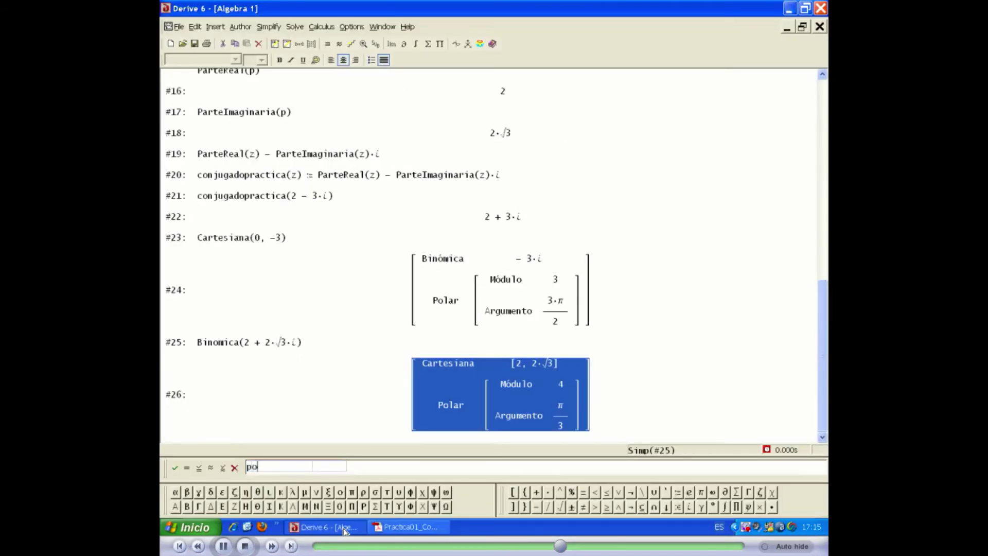
type("lar(")
type("2sqrt2,")
Check the argument of r in the PDF, complete the Derive expression as polar(2sqrt2,7pi/6) and simplify it.
left_click(344, 531)
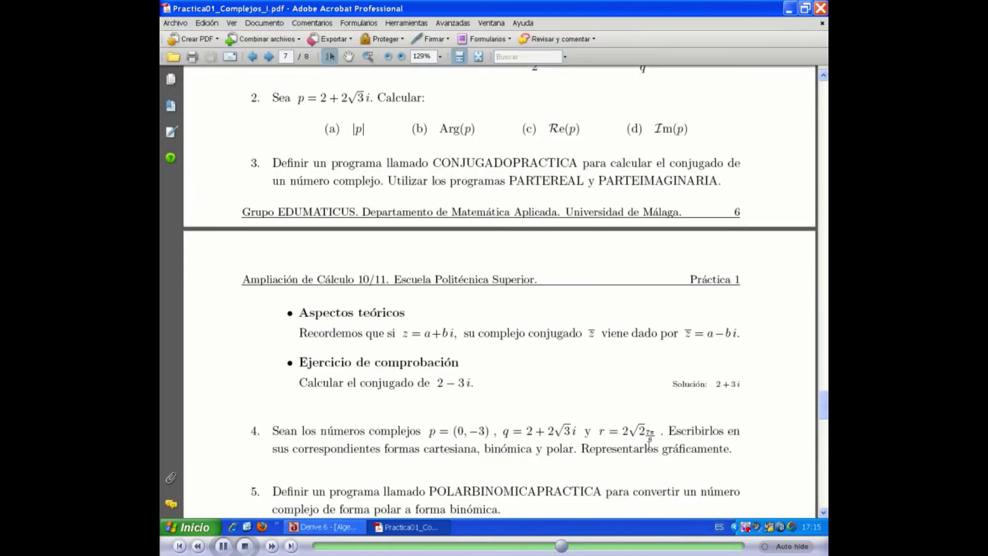
left_click(417, 531)
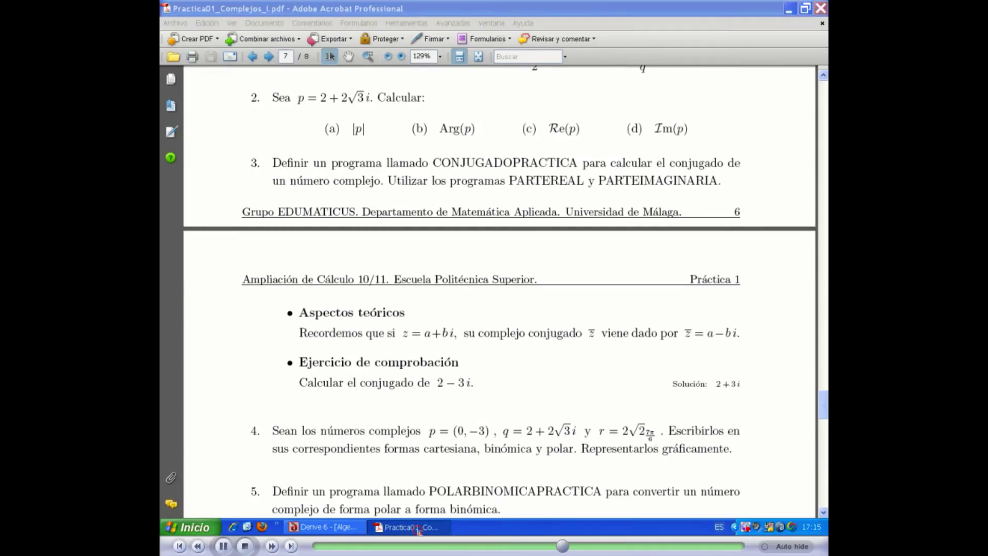
left_click(418, 529)
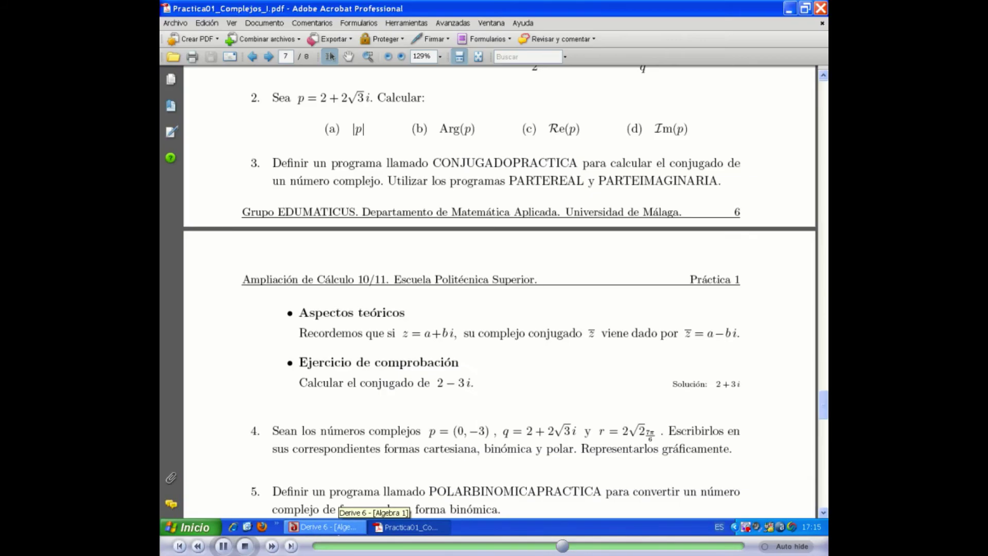
left_click(335, 530)
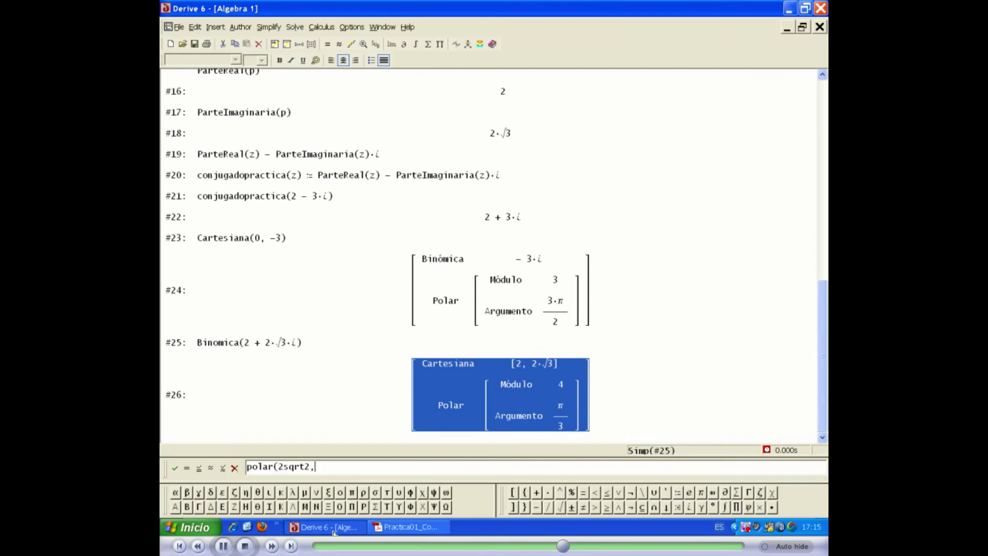
type("7")
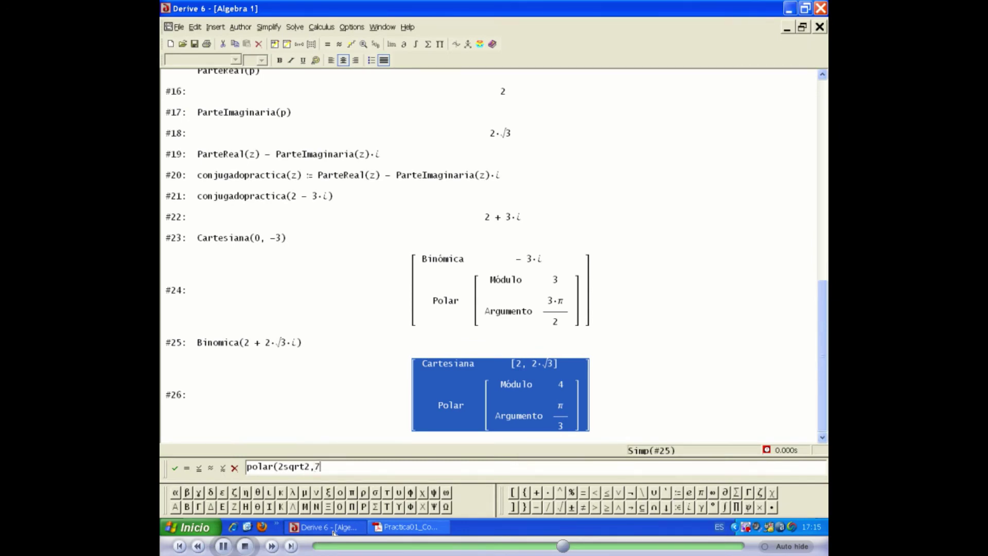
left_click(702, 493)
type("i/6)")
key("Return")
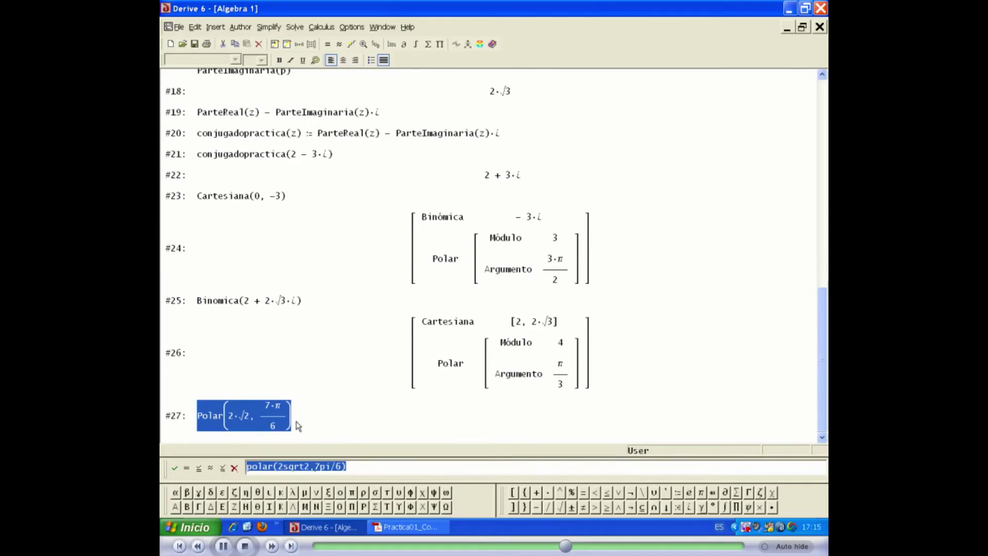
left_click(326, 44)
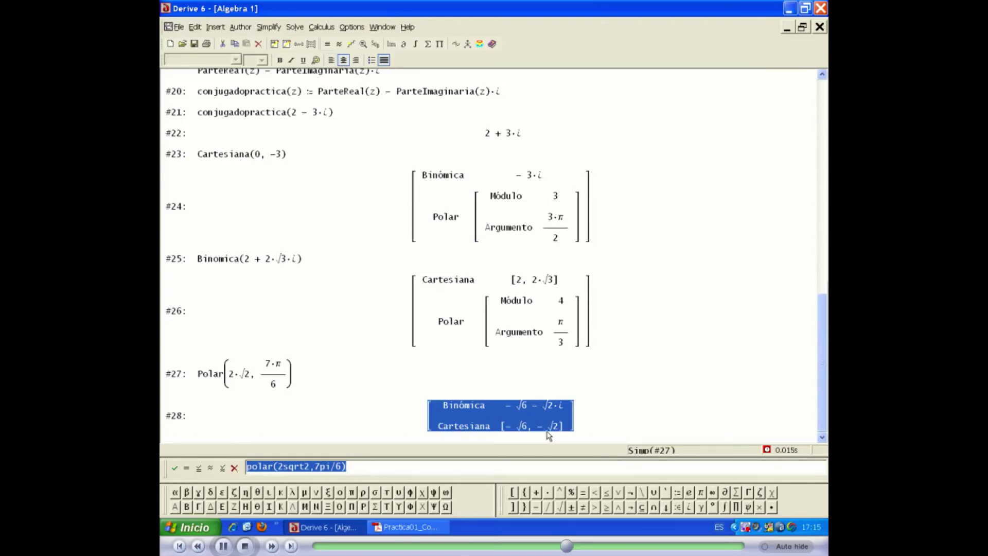
Reread exercise 4's graphing request in the PDF, then enter the Cartesian pair [2, 2·√3] from Derive result #26 as a new expression.
left_click(421, 528)
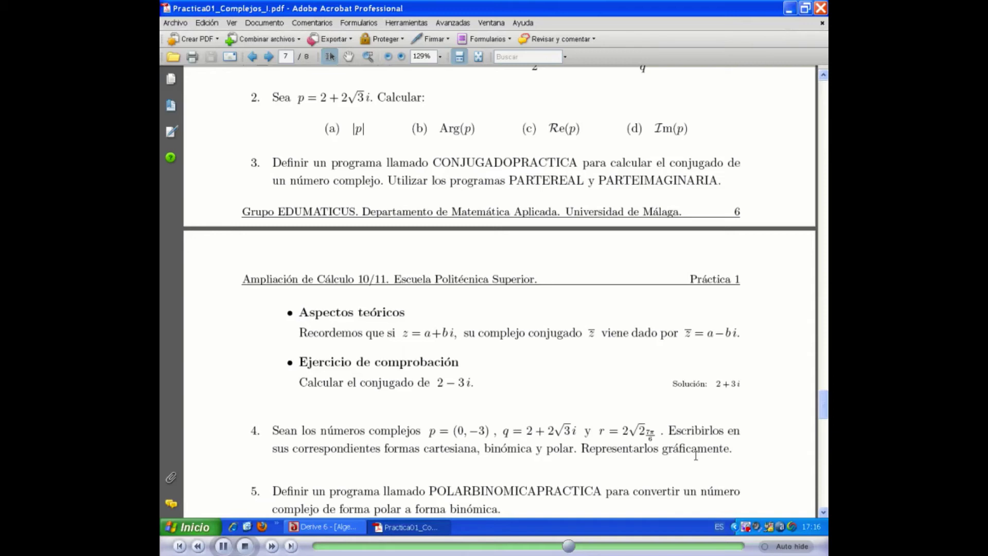
left_click(438, 527)
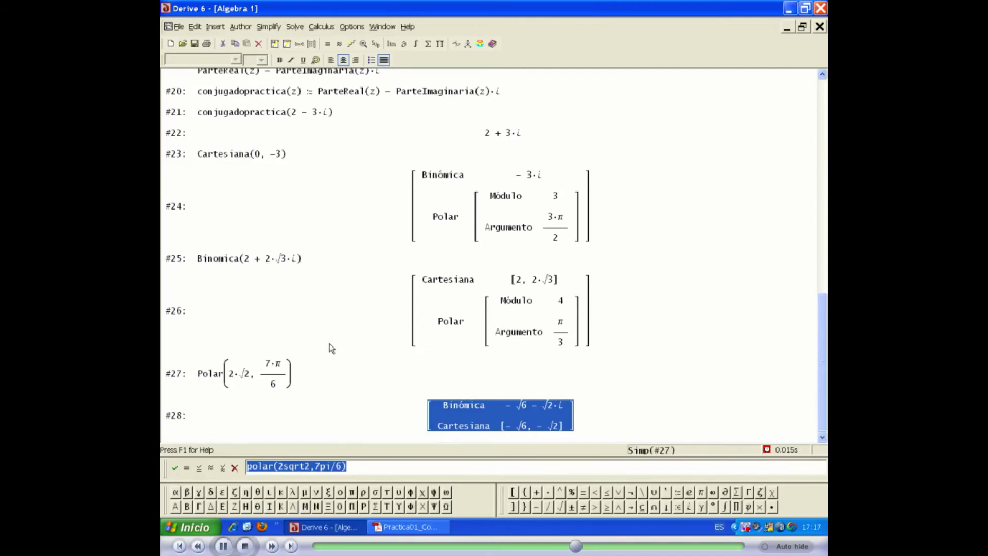
left_click(535, 284)
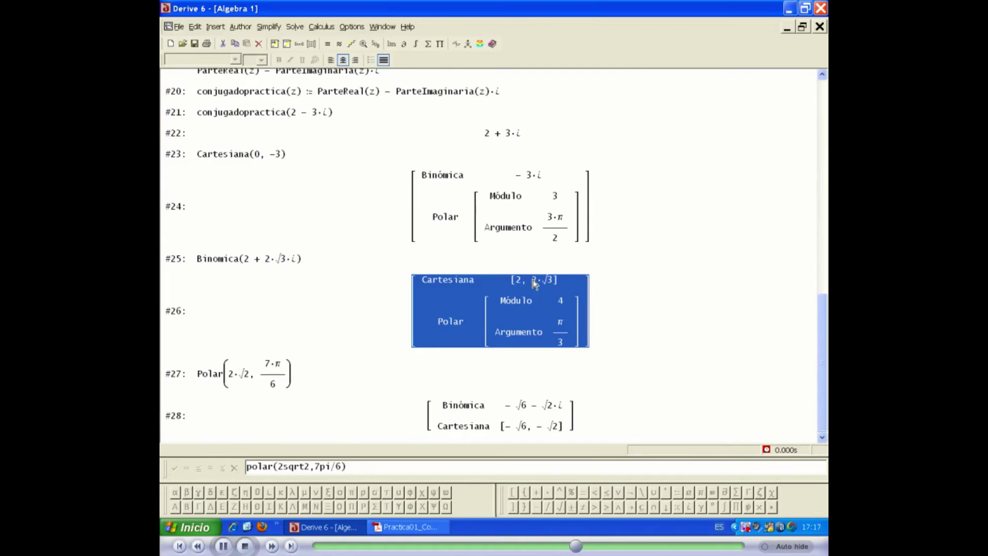
left_click(536, 285)
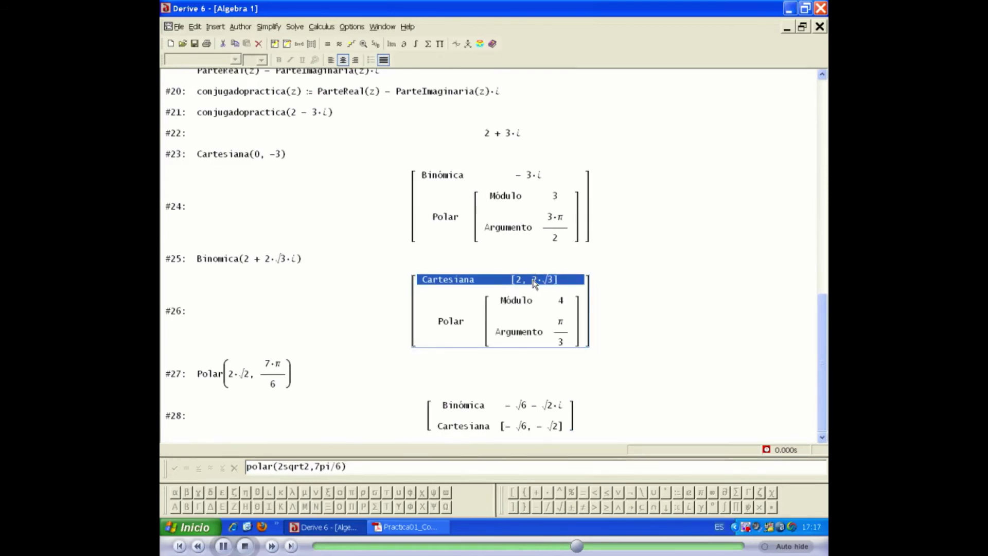
left_click(535, 285)
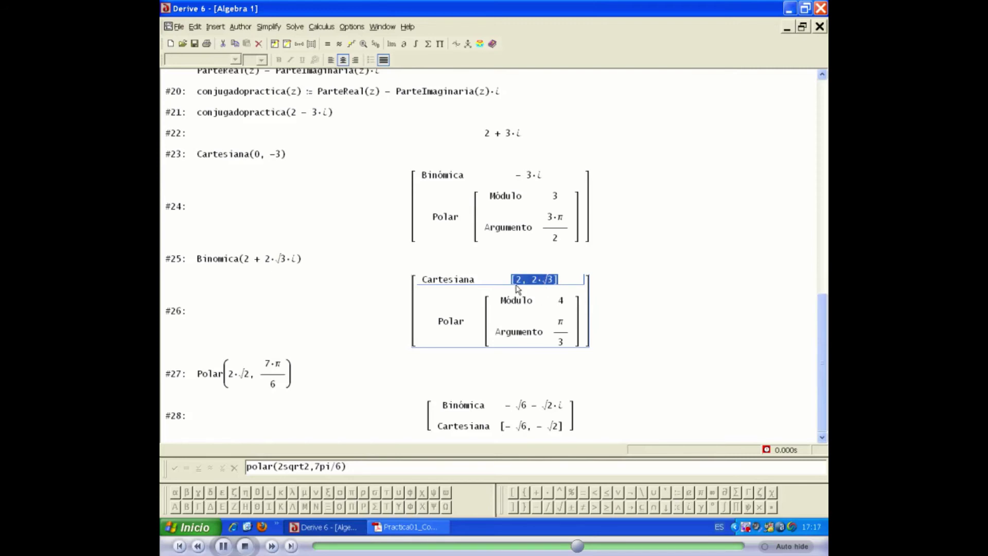
left_click_drag(350, 465, 223, 458)
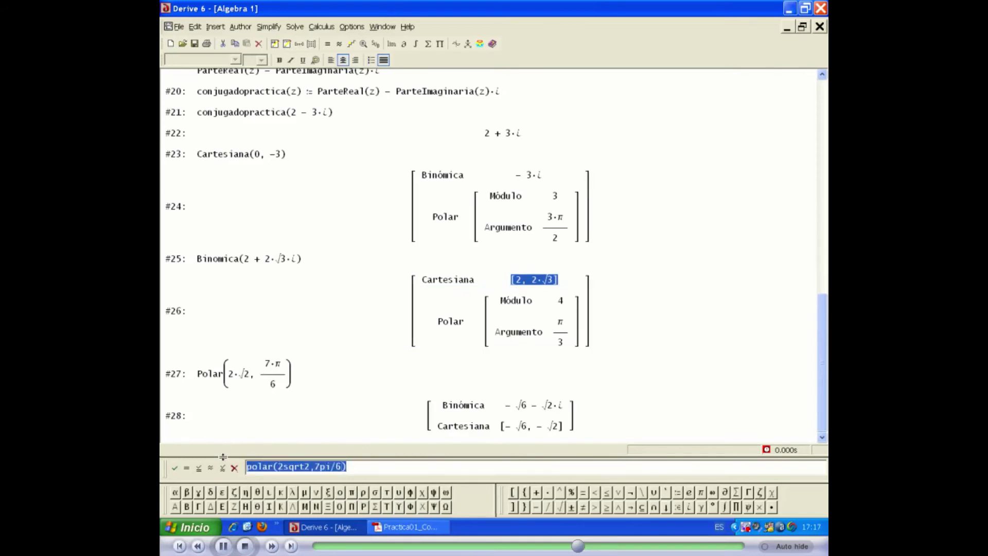
key("Delete")
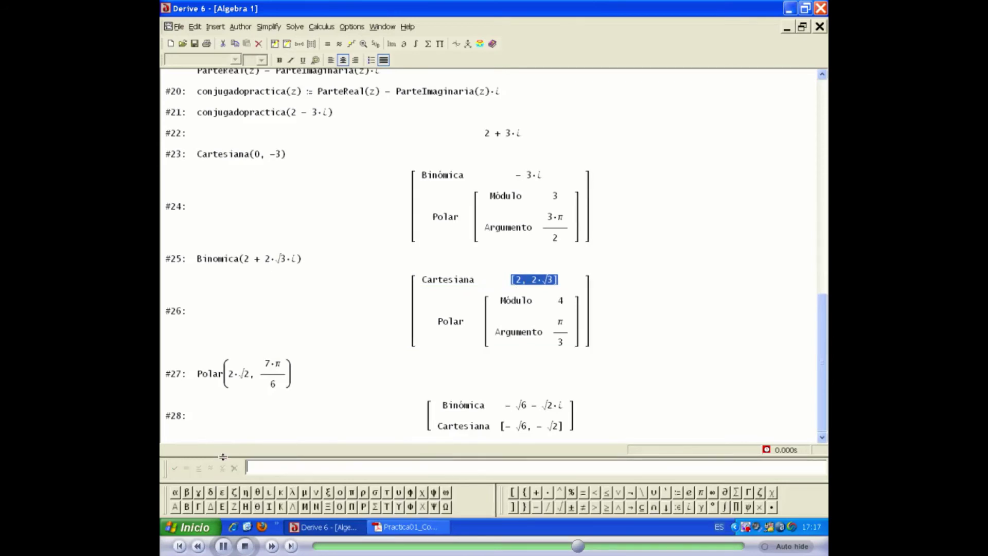
key("F3")
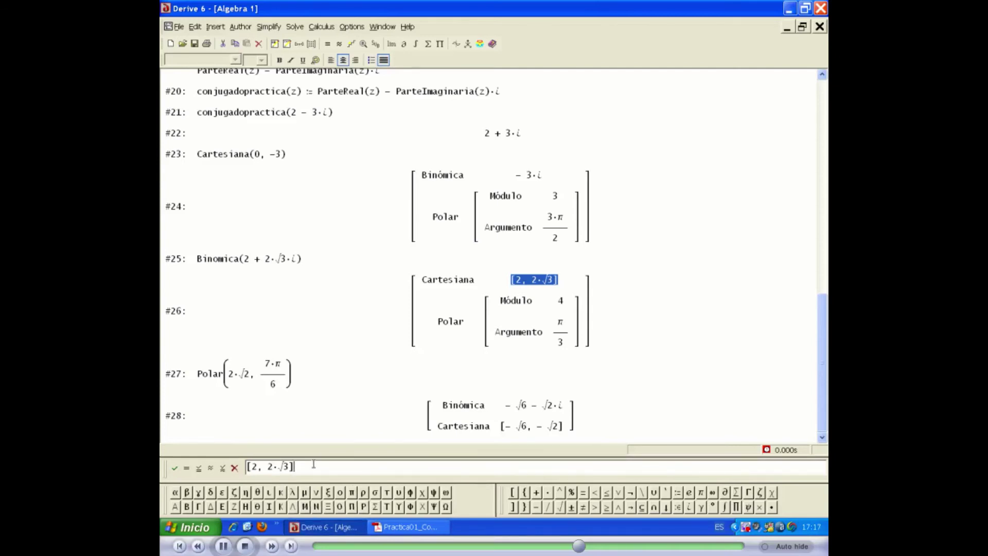
key("Return")
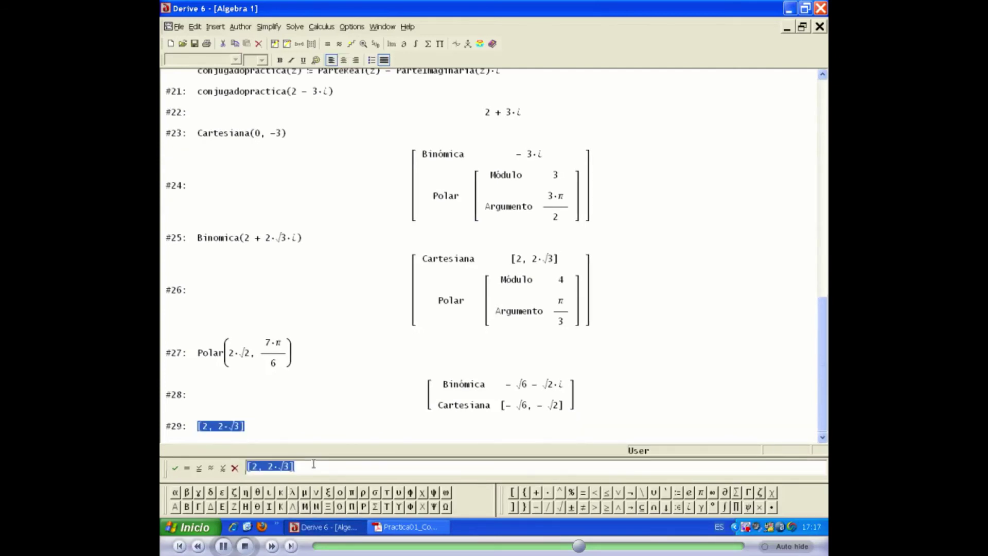
Copy the Cartesian pair [-√6, -√2] from result #28 into the entry line and enter it as a new expression.
left_click(538, 411)
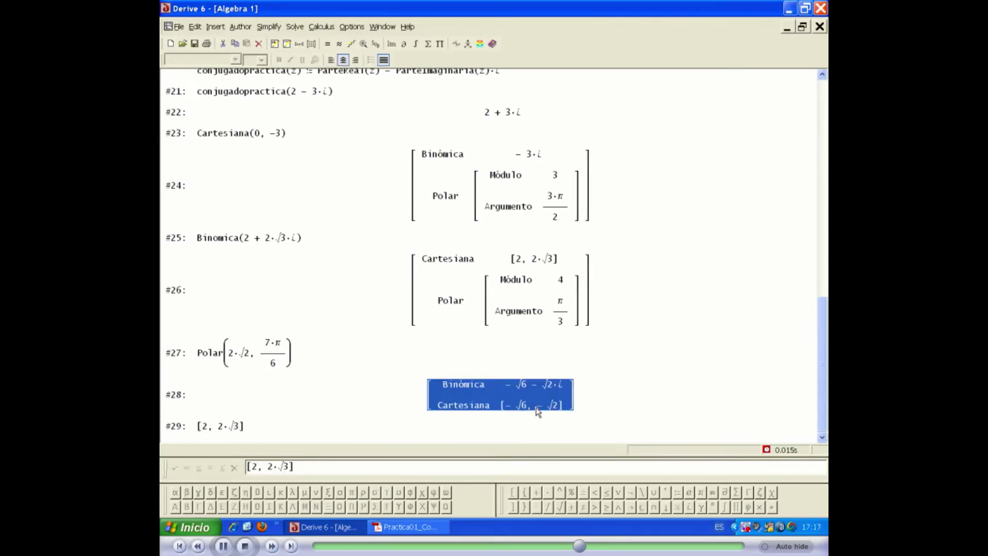
left_click(538, 411)
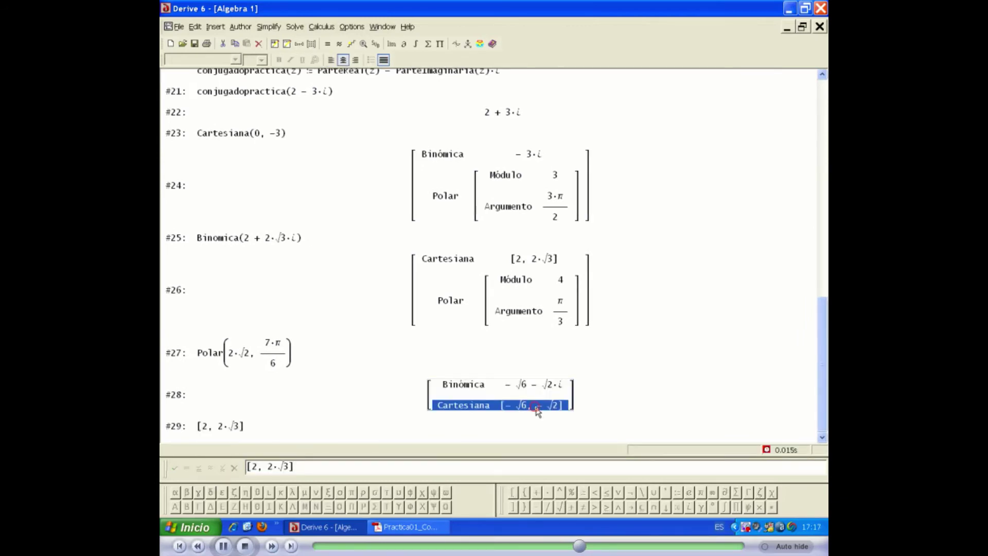
left_click(538, 411)
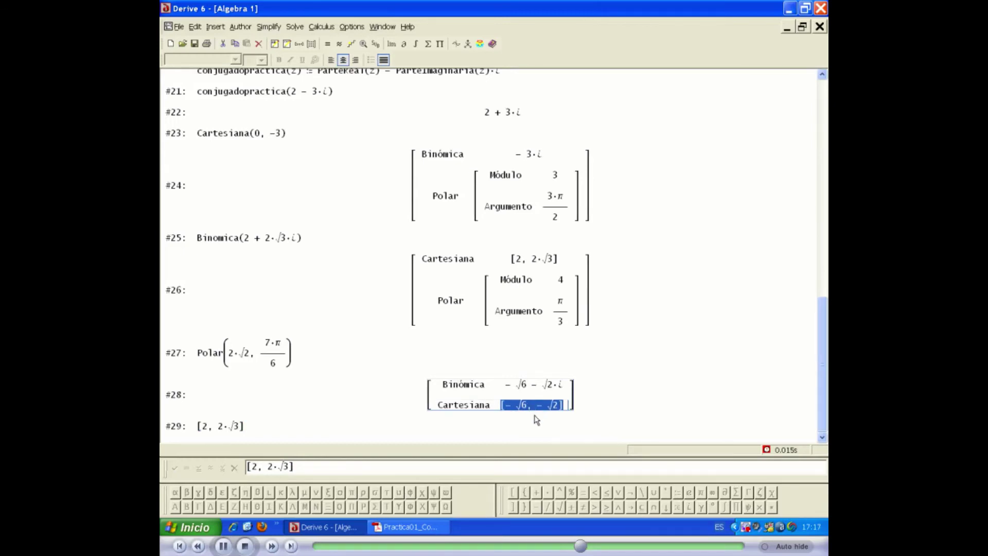
key("F3")
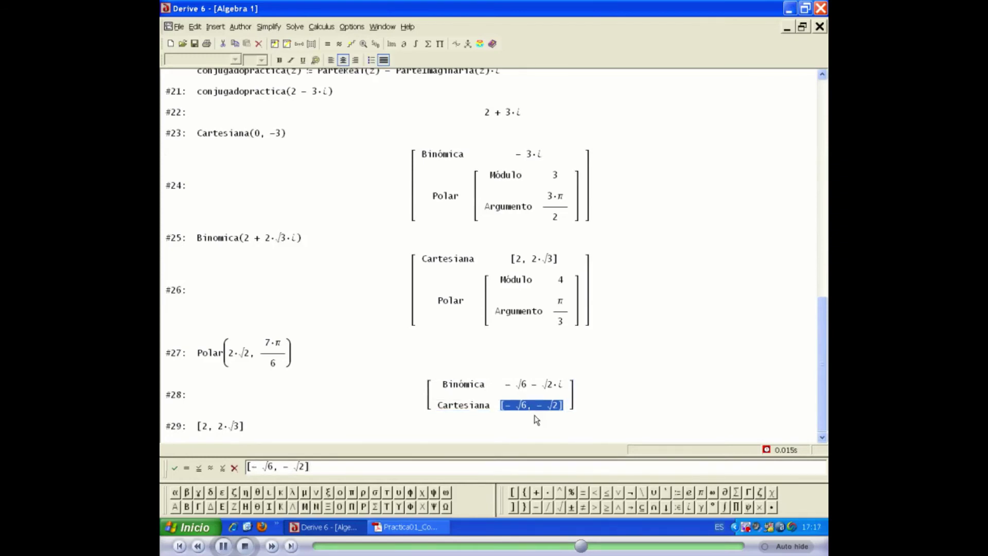
key("Return")
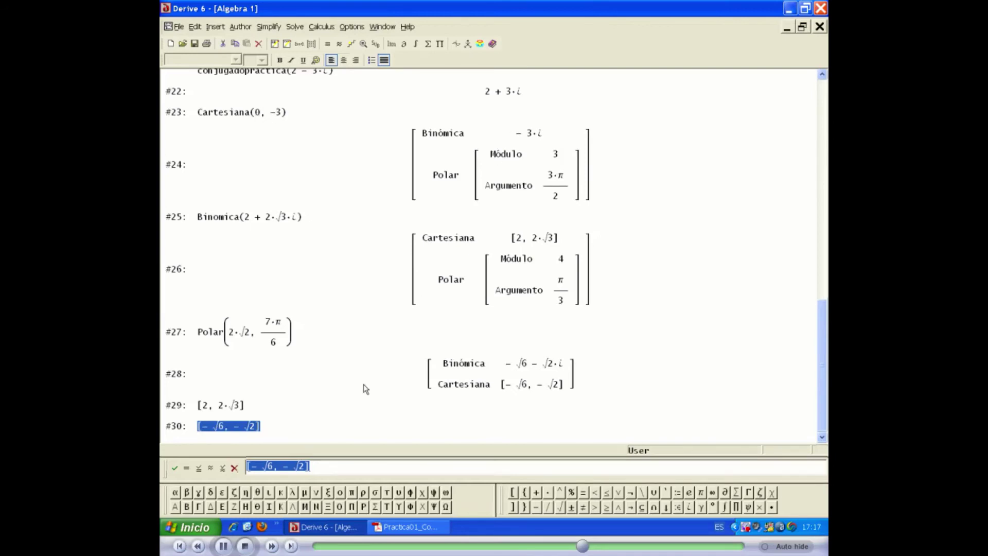
Rework the pair in the entry line into [0, -3] and enter it as a new expression.
left_click(271, 467)
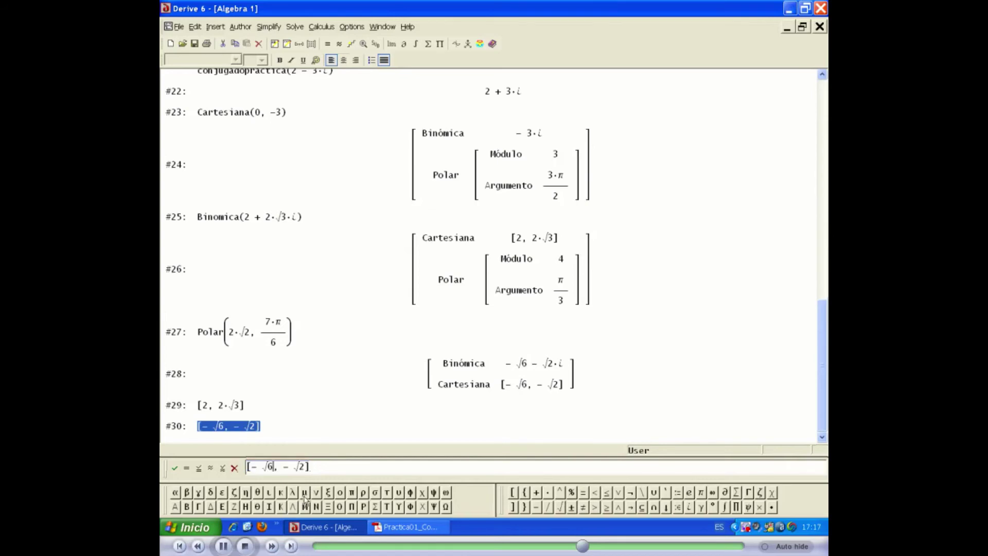
key("shift+Right")
key("shift+Left")
key("shift+Left")
key("shift+Left")
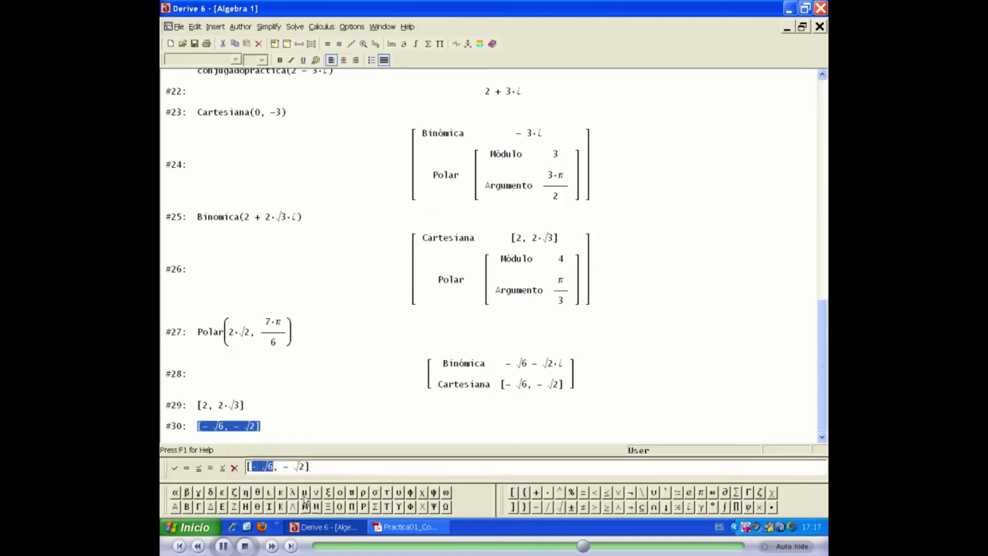
type("0")
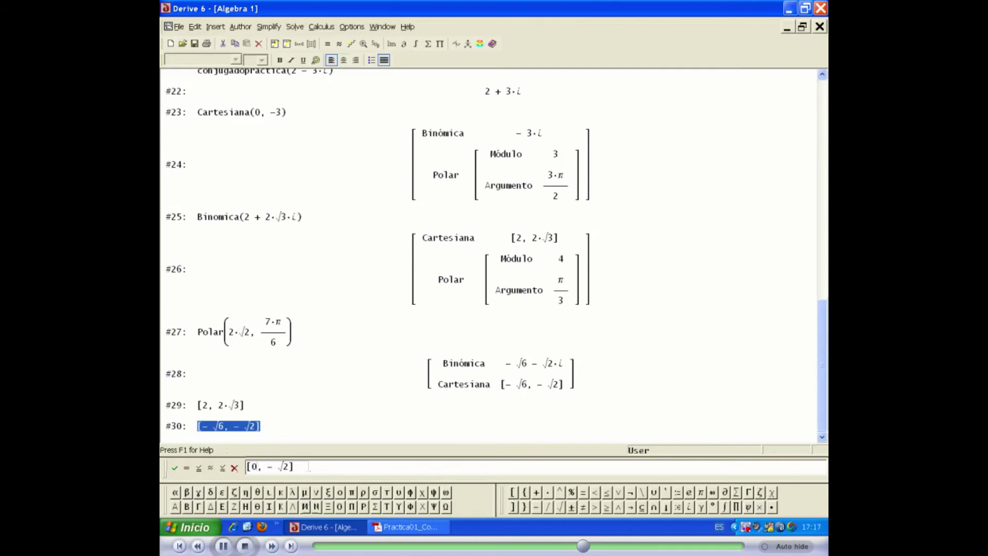
key("Right")
key("Right")
key("shift+Right")
key("shift+Right")
type("3")
key("Return")
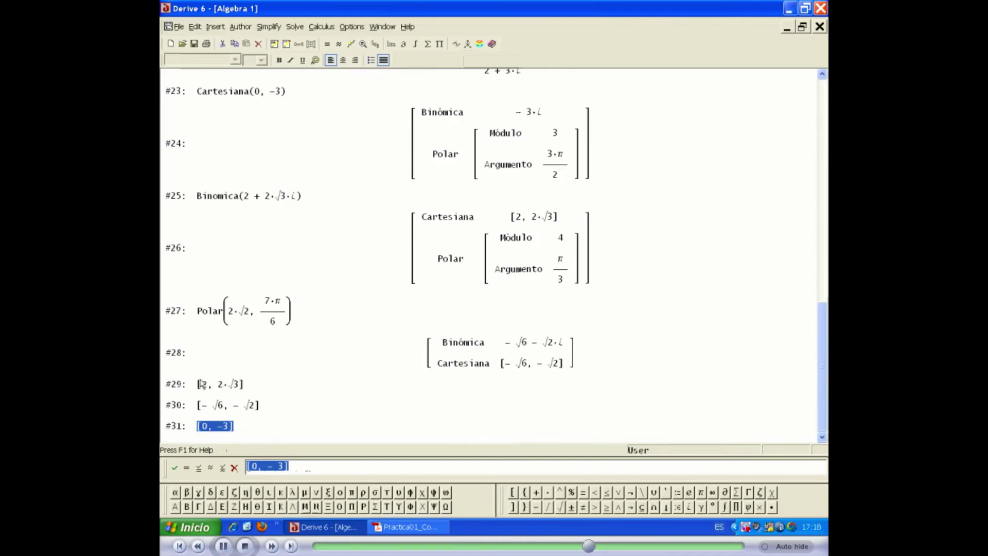
Select the three point expressions #29 to #31 together and plot them in a new 2D-plot window.
left_click(219, 385)
left_click(213, 406, "ctrl")
left_click(213, 426, "ctrl")
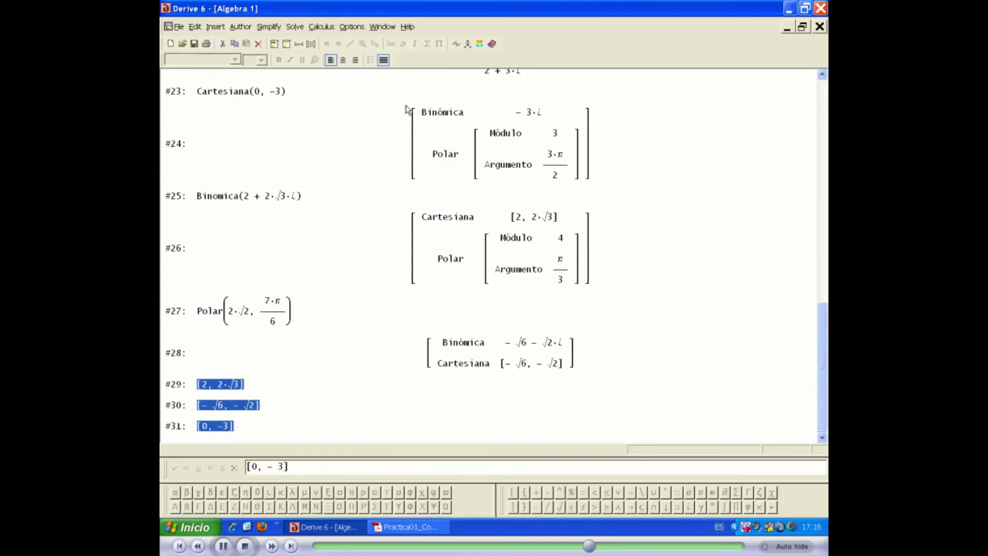
left_click(455, 45)
left_click(455, 45)
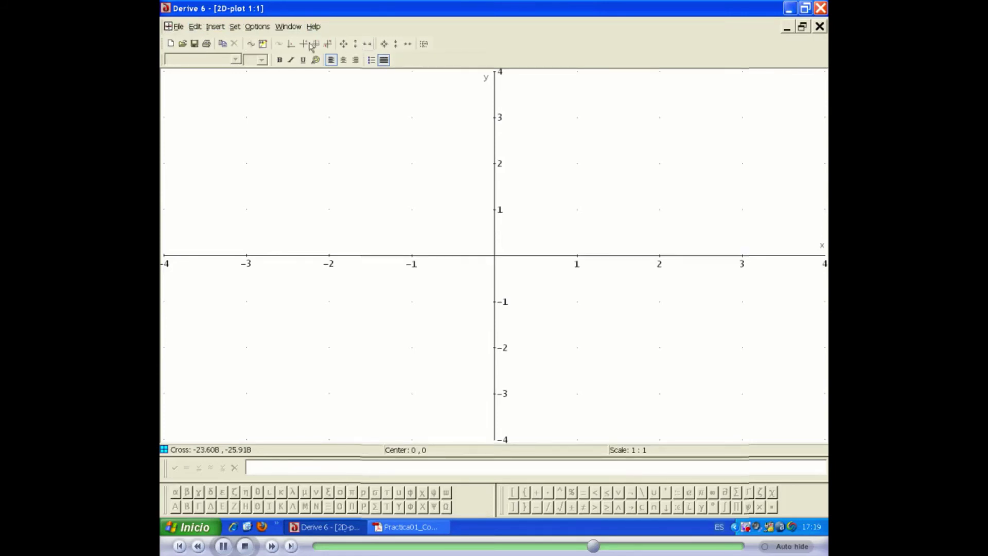
left_click(251, 46)
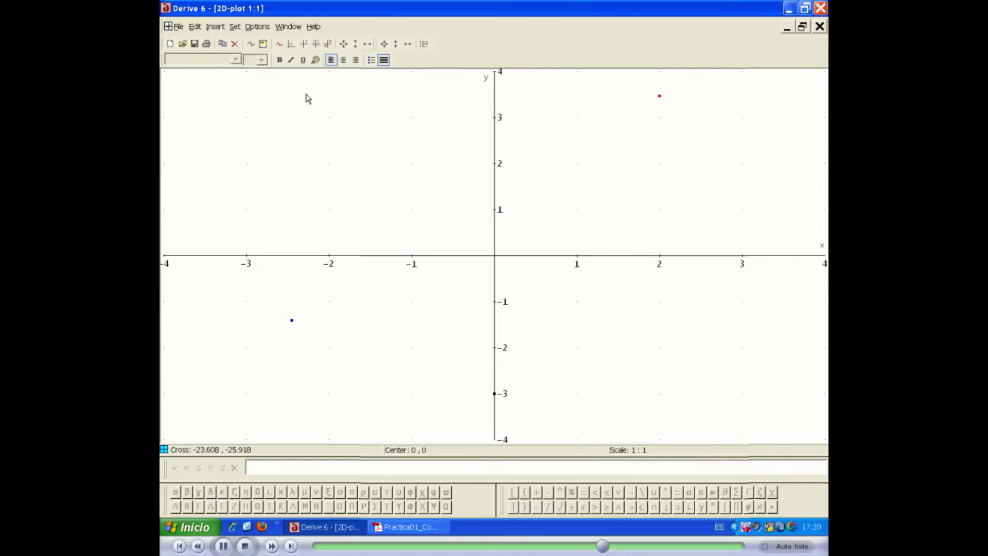
Reset the 2D plot's aspect ratio to 8 horizontal by 8 vertical.
left_click(234, 27)
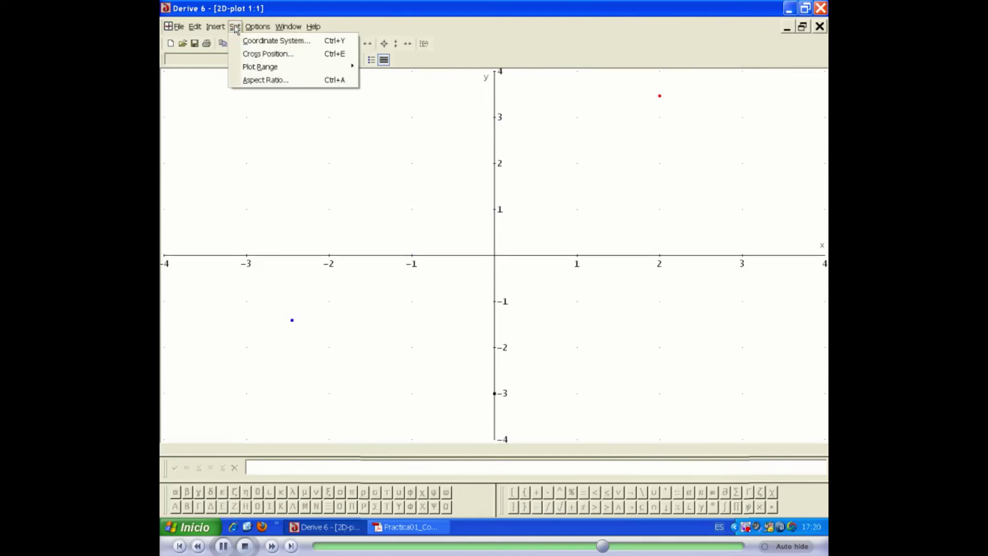
left_click(272, 81)
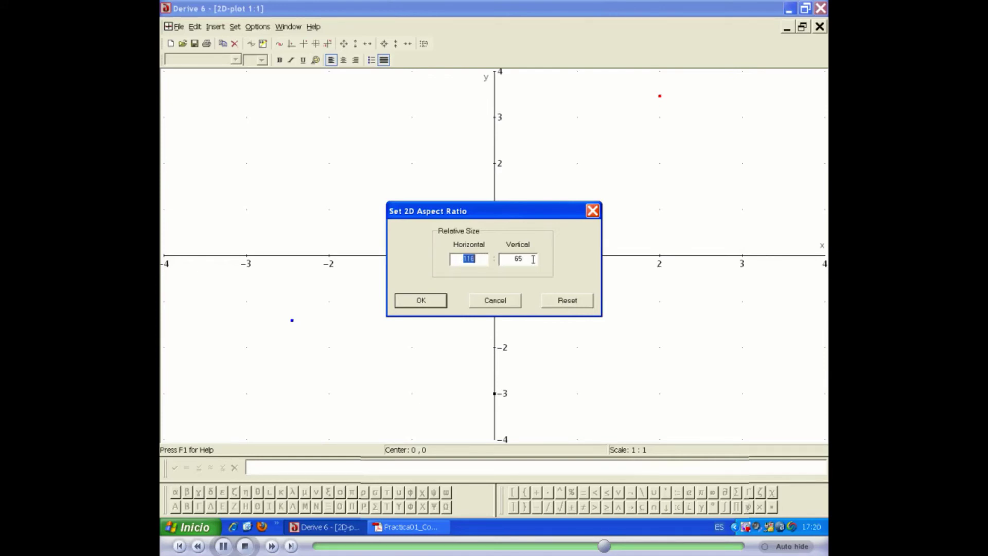
left_click(570, 301)
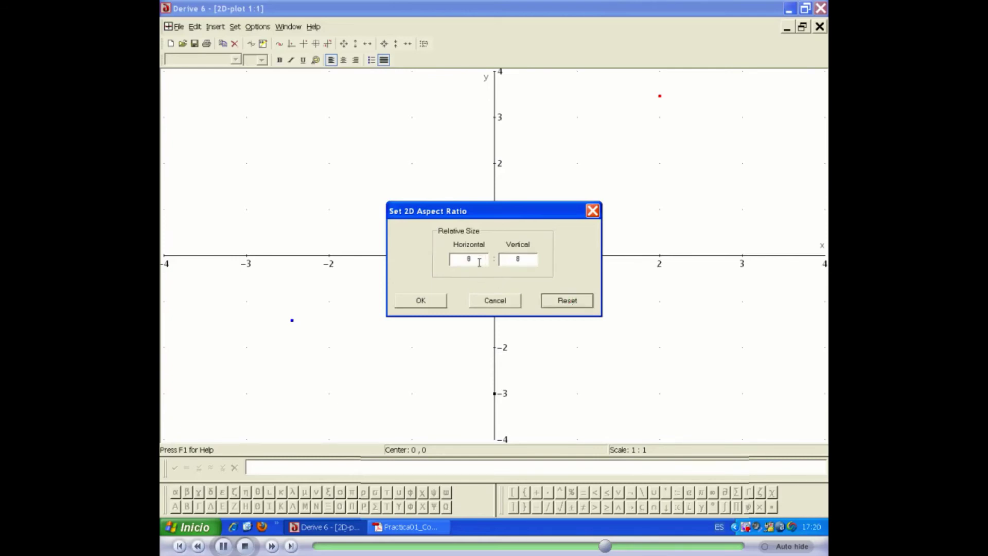
left_click(421, 301)
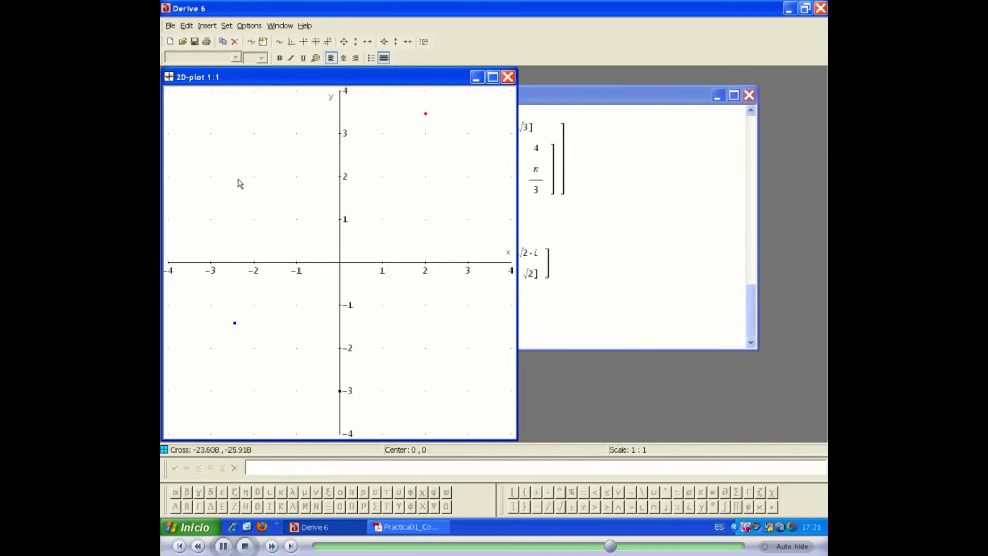
Embed the 2D plot of the three points in the algebra worksheet and close the plot window.
left_click(170, 25)
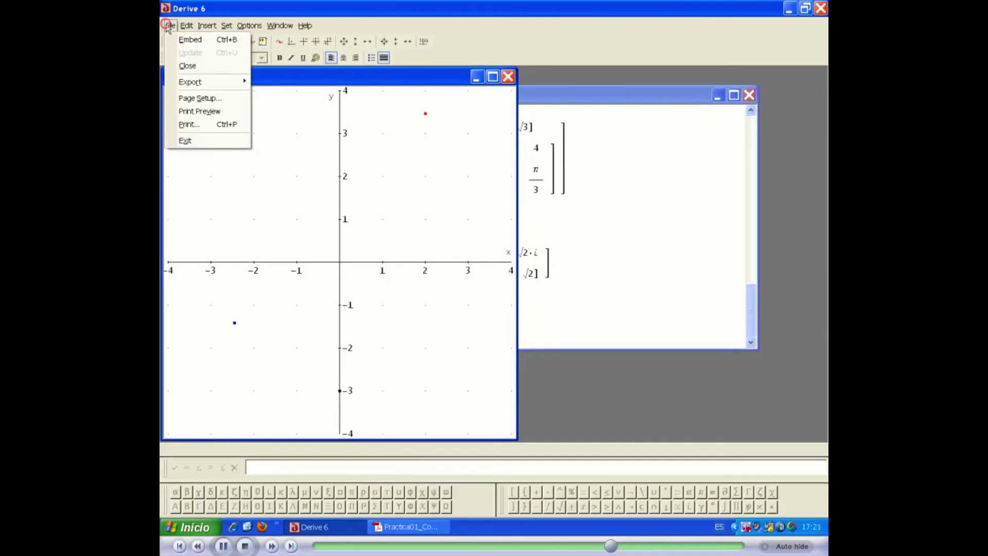
left_click(199, 42)
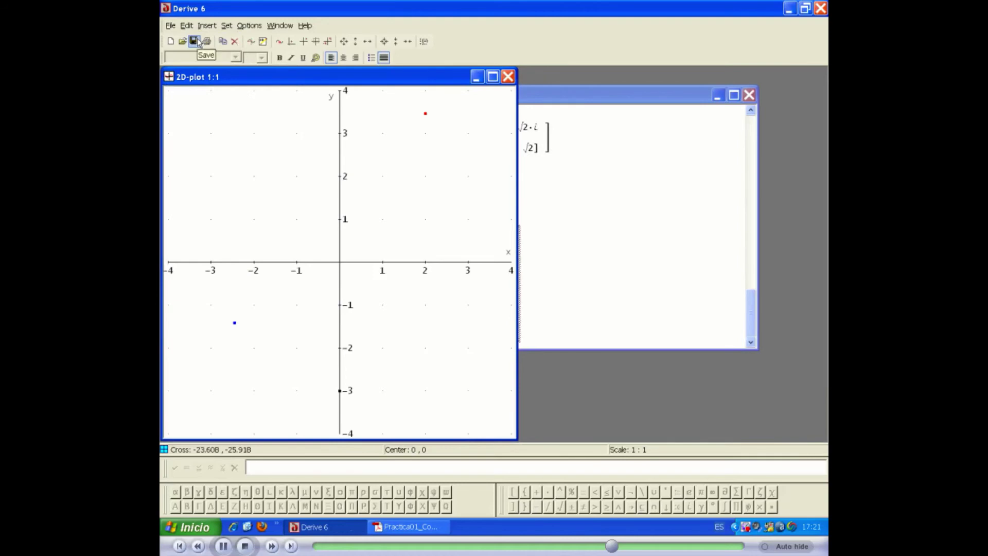
left_click(508, 77)
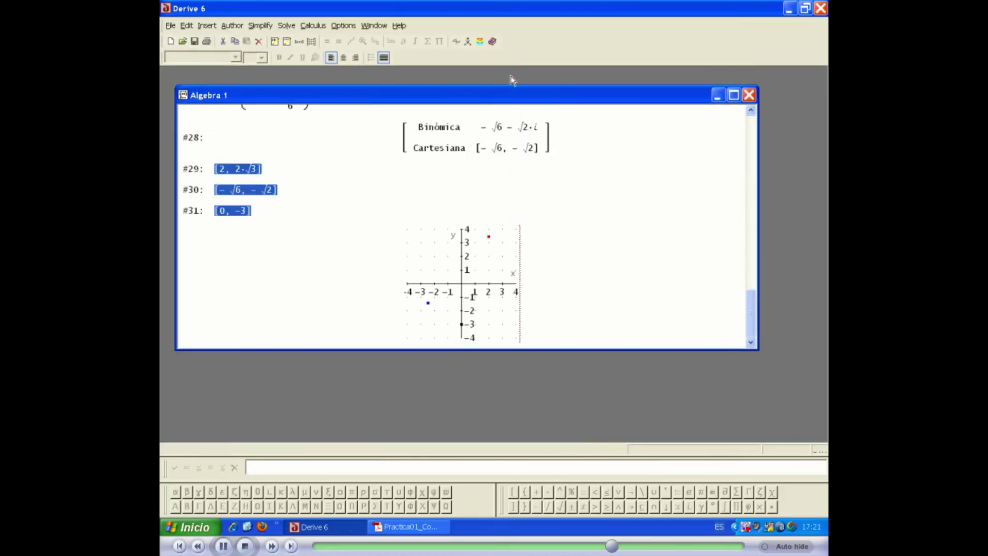
Maximize the Algebra 1 window, and reopen the embedded plot for a full-size look before closing it again.
left_click(738, 99)
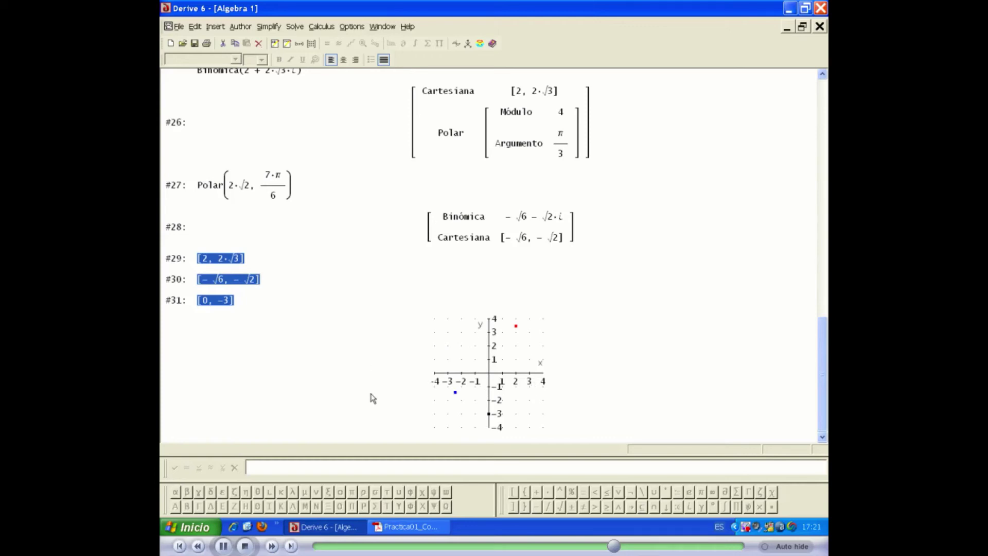
double_click(495, 368)
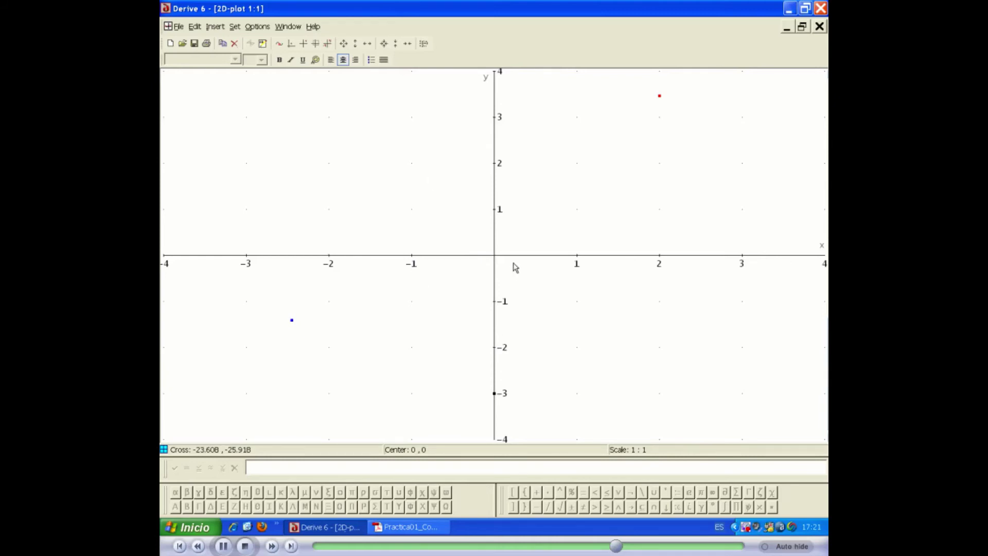
left_click(819, 27)
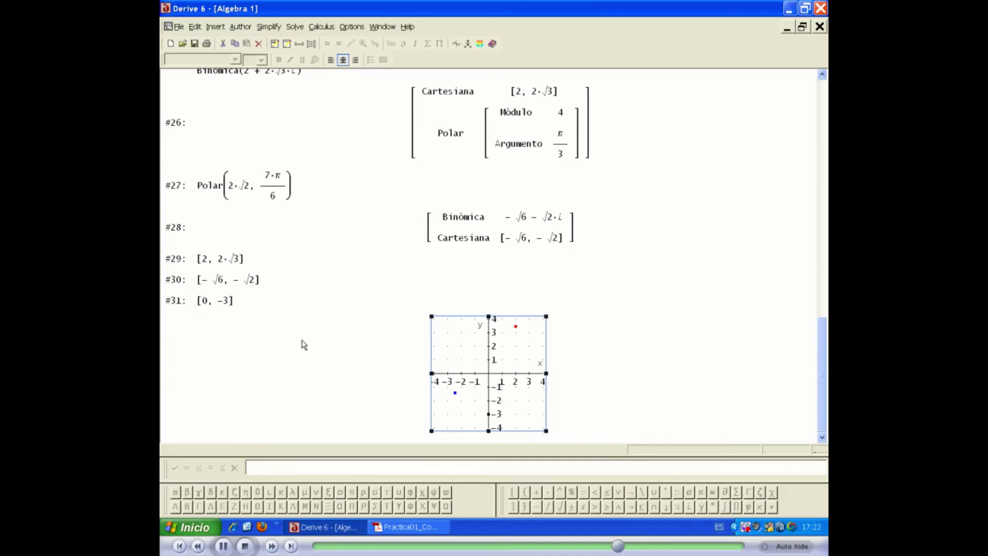
Switch to Practica01_Complejos_I.pdf in Adobe Acrobat and read the statement of exercise 5 on POLARBINOMICAPRACTICA.
left_click(408, 532)
scroll(397, 448, "down", 10)
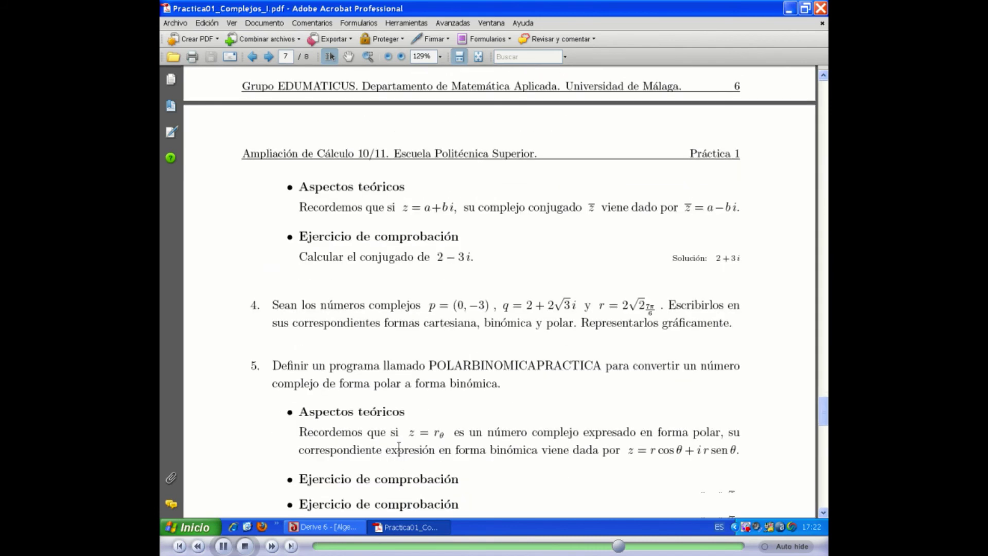